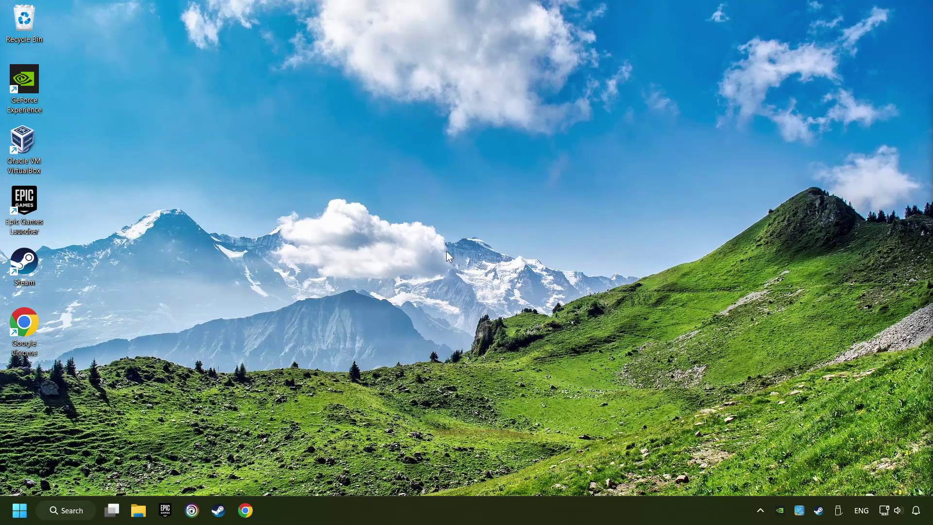
Step: Search the Start menu for 'device manager'
{"action": "left_click", "coordinate": [61, 510]}
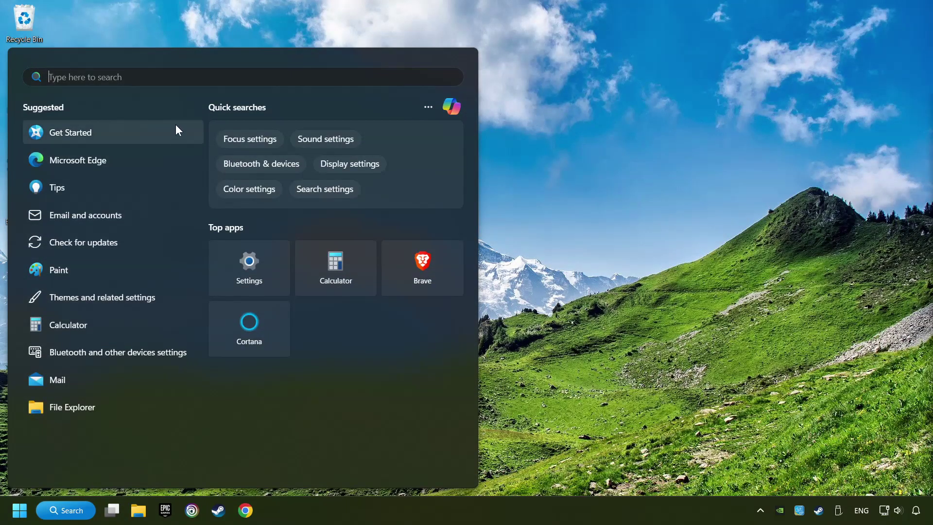
{"action": "type", "text": "device m"}
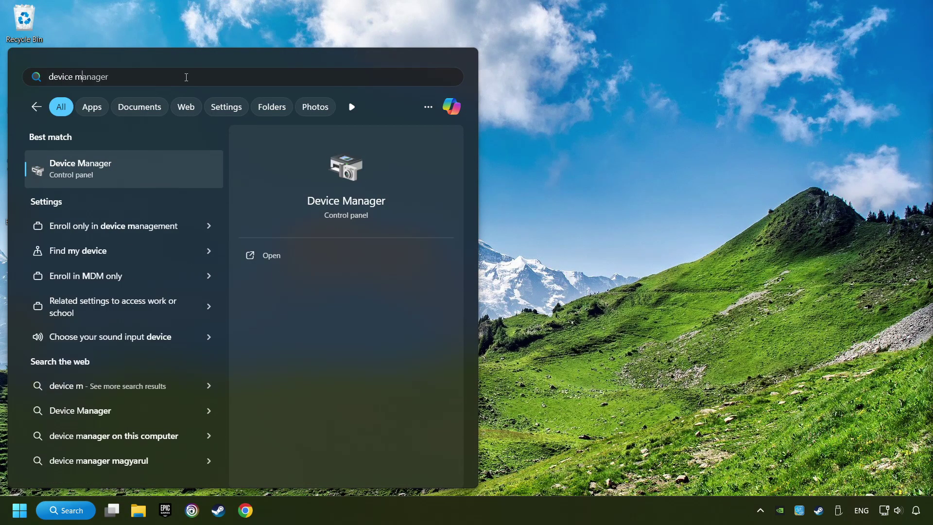
{"action": "type", "text": "anager"}
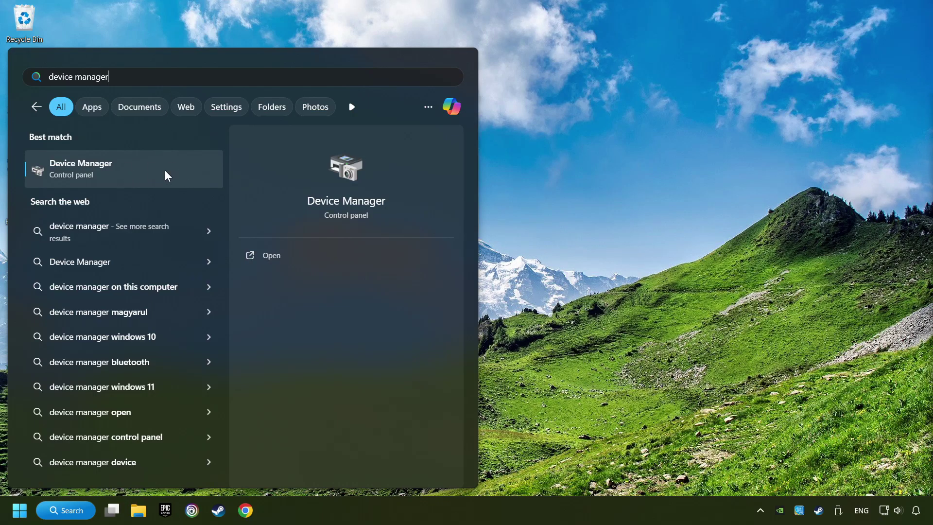
Step: Open Device Manager and expand Display adapters to select the NVIDIA GeForce GTX 1050 Ti
{"action": "left_click", "coordinate": [193, 170]}
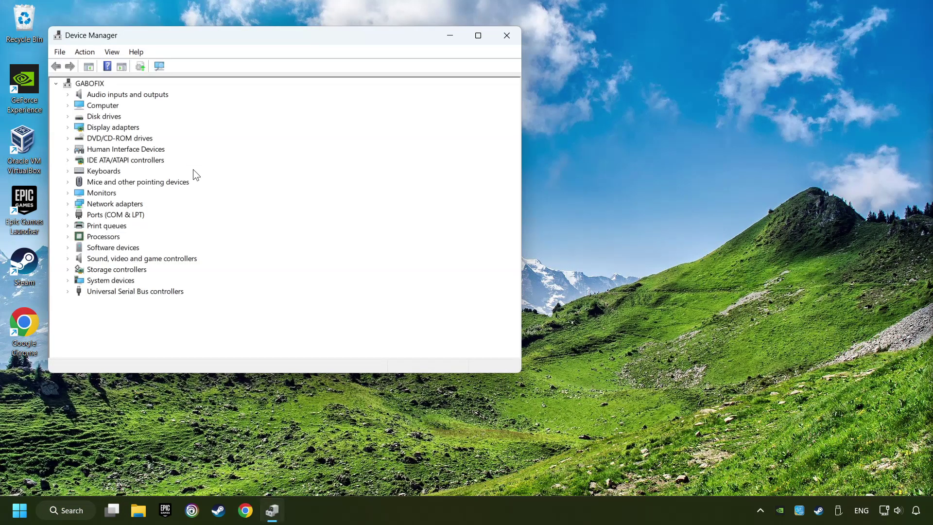
{"action": "left_click_drag", "start_coordinate": [261, 38], "coordinate": [413, 95]}
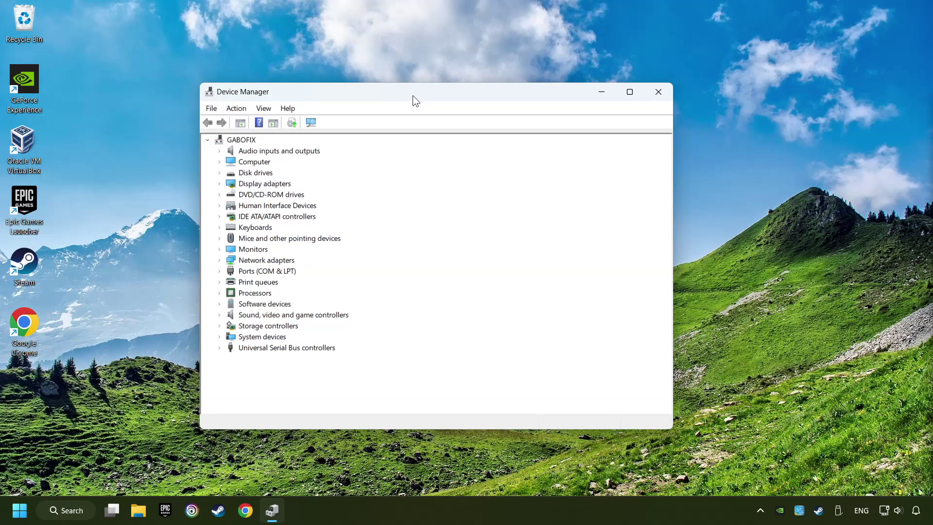
{"action": "left_click", "coordinate": [227, 184]}
{"action": "left_click", "coordinate": [219, 185]}
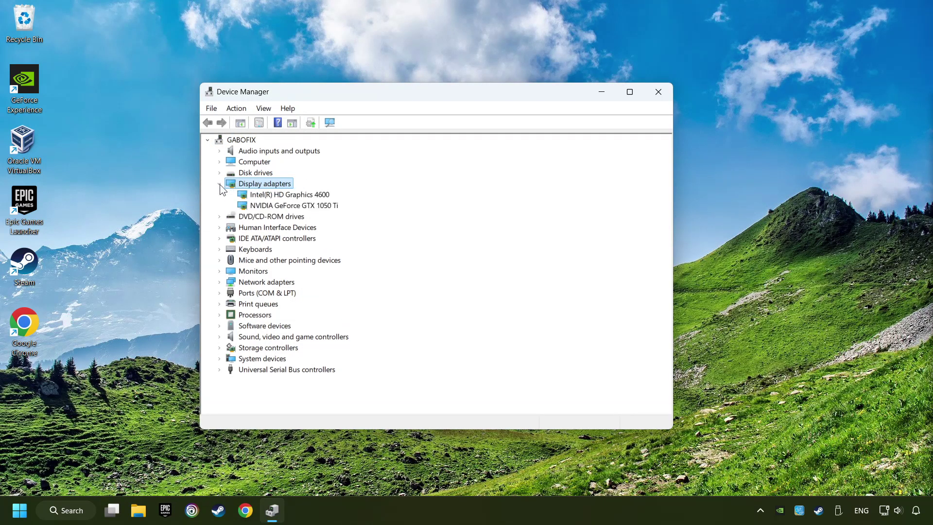
{"action": "left_click", "coordinate": [242, 208]}
Step: Search automatically for a newer GTX 1050 Ti driver, confirm it's current, and close Device Manager
{"action": "right_click", "coordinate": [290, 206]}
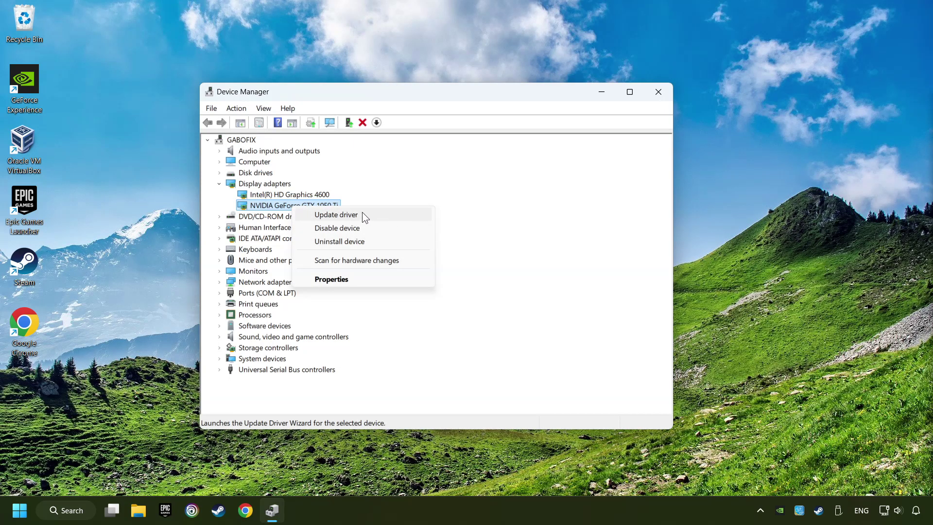
{"action": "left_click", "coordinate": [374, 215]}
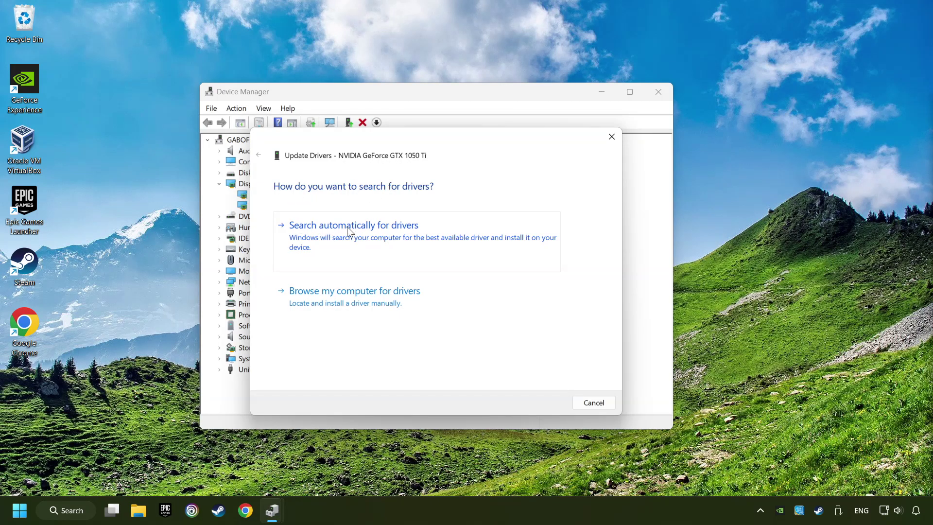
{"action": "left_click", "coordinate": [365, 231]}
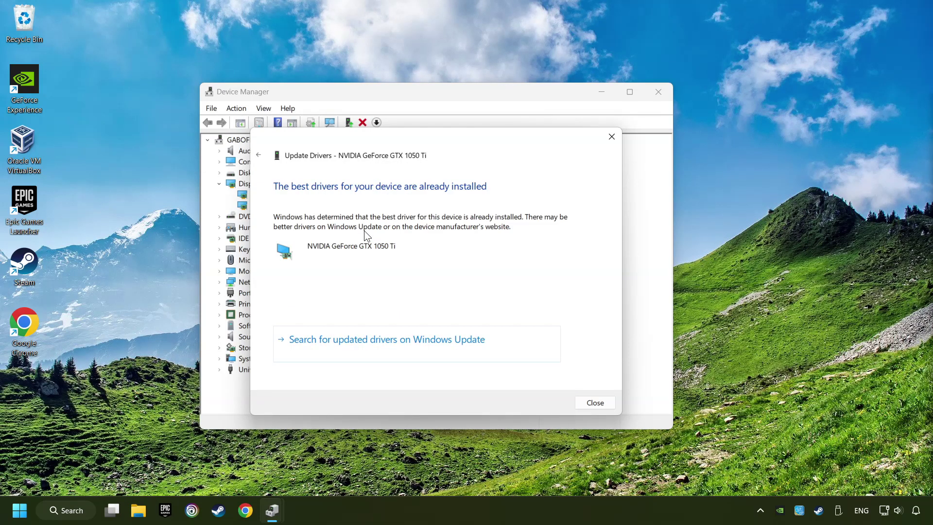
{"action": "left_click", "coordinate": [601, 403]}
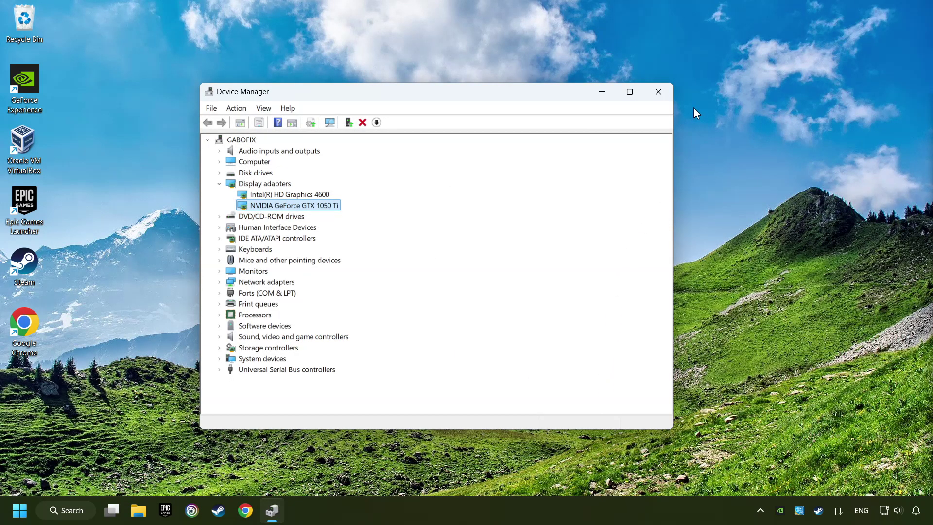
{"action": "left_click", "coordinate": [659, 94]}
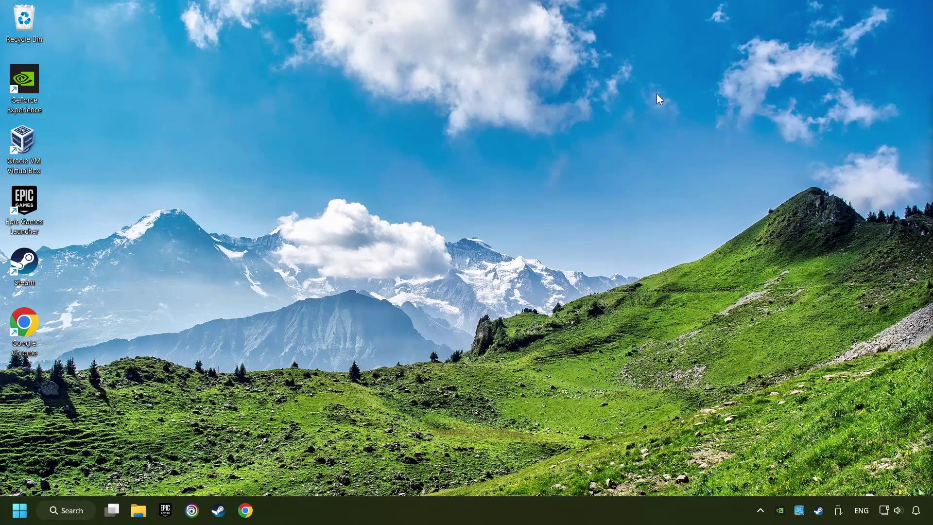
Step: Google 'nvidia geforce driver download' in Chrome
{"action": "left_click", "coordinate": [246, 511]}
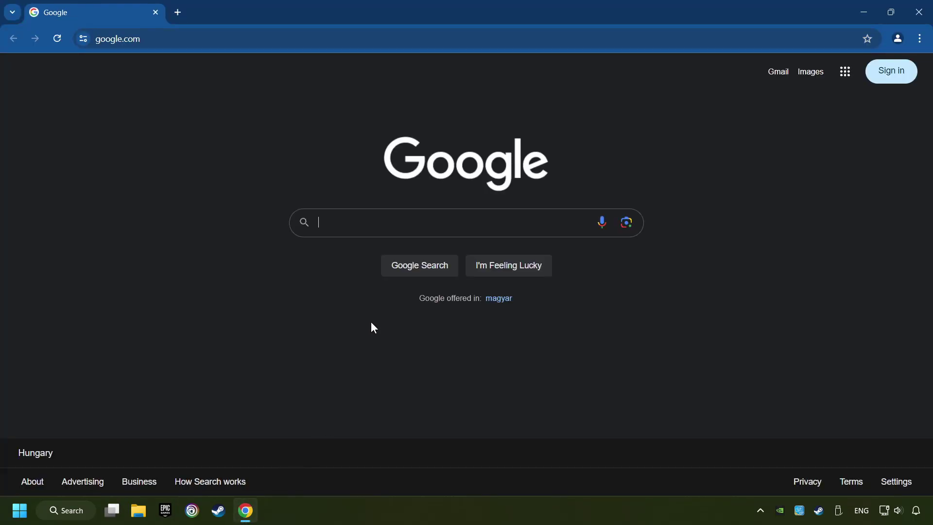
{"action": "type", "text": "n"}
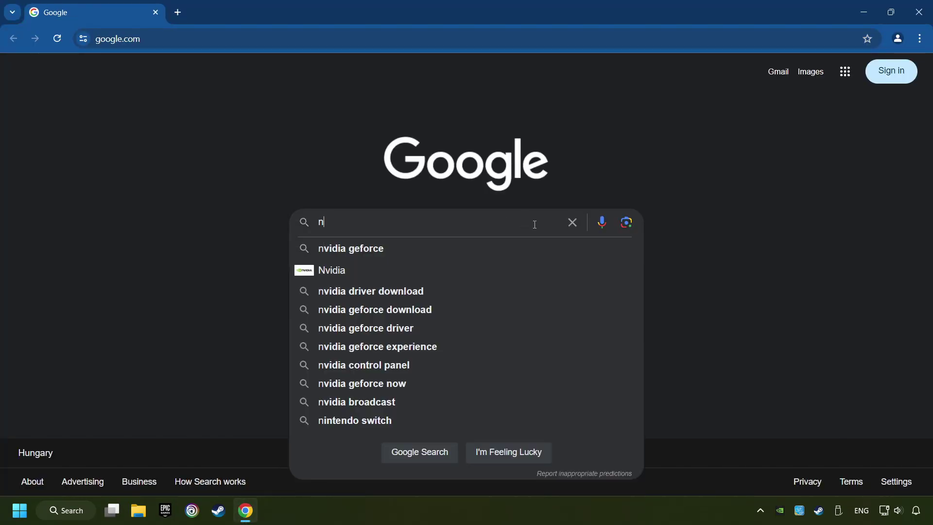
{"action": "type", "text": "vidia gefo"}
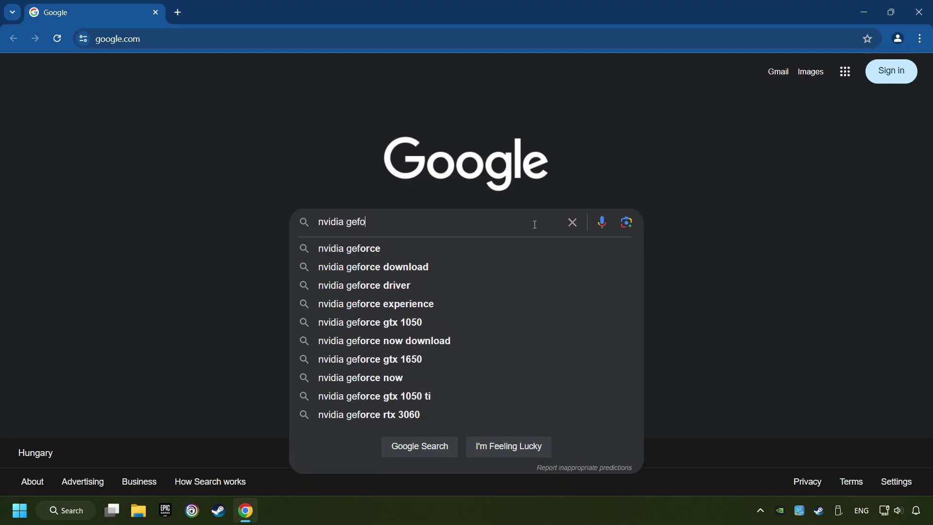
{"action": "type", "text": "rce driver d"}
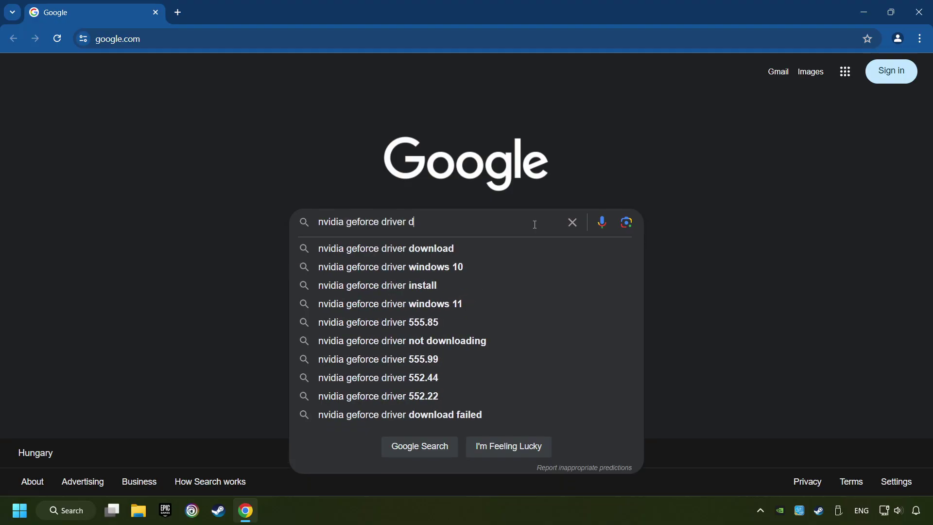
{"action": "type", "text": "ownload"}
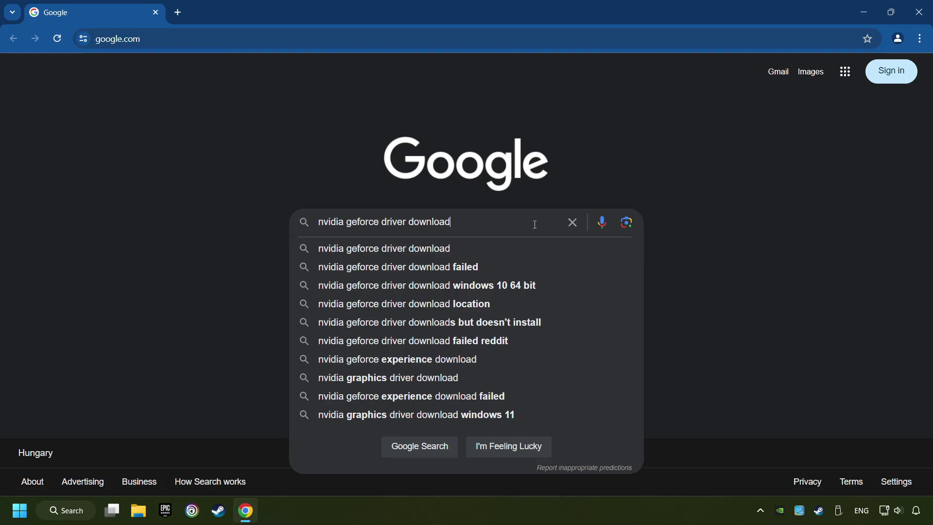
{"action": "key", "text": "Return"}
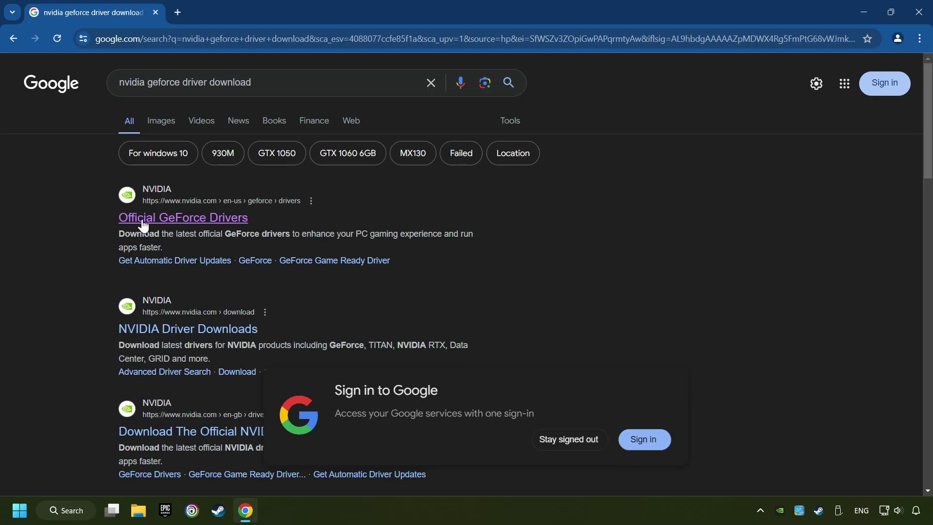
Step: Download the GeForce Experience installer from NVIDIA's official drivers page, launch it, and close Chrome
{"action": "left_click", "coordinate": [180, 218]}
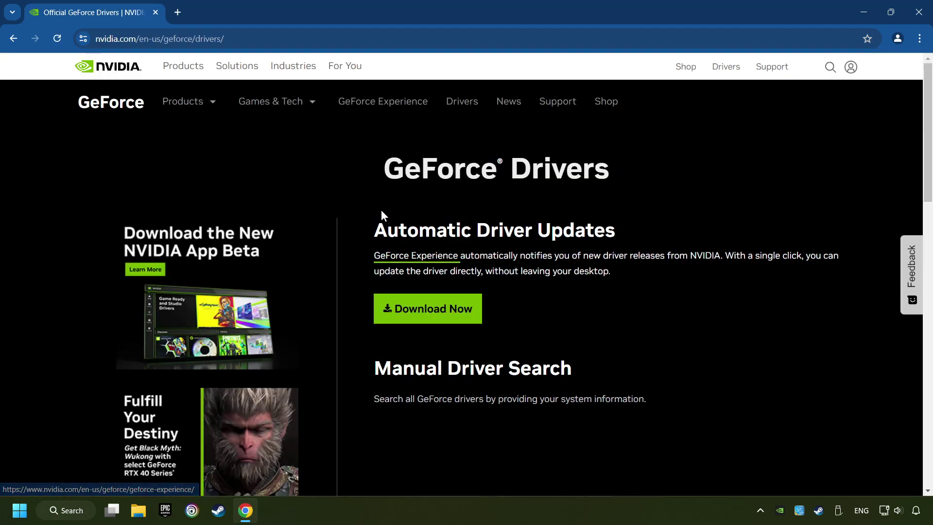
{"action": "left_click", "coordinate": [441, 320]}
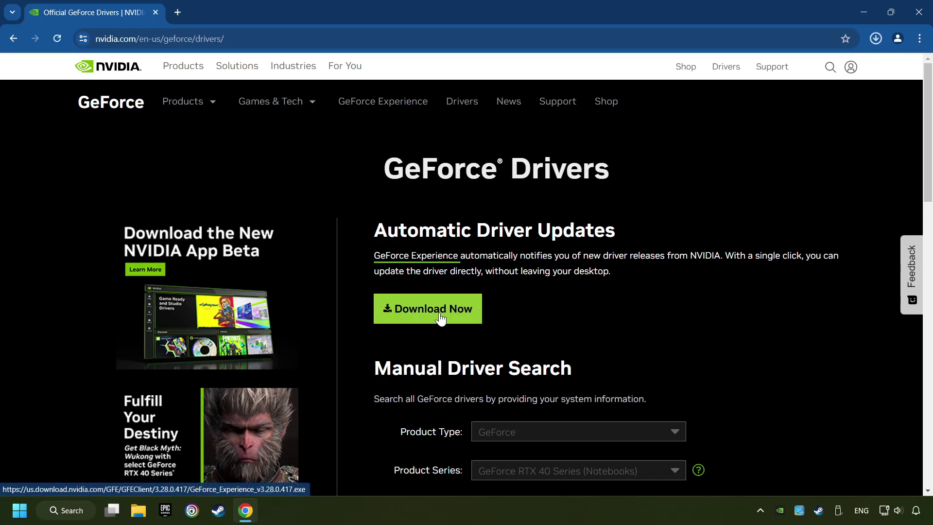
{"action": "left_click", "coordinate": [876, 39]}
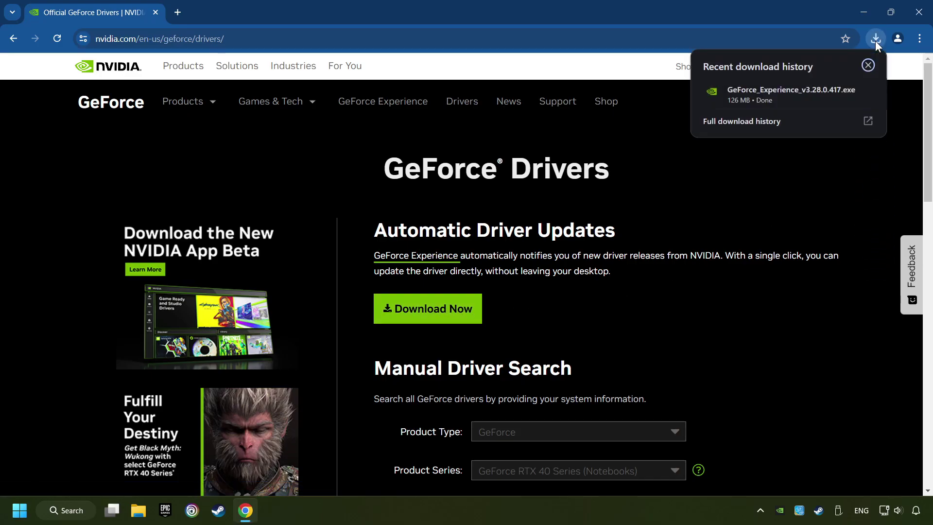
{"action": "left_click", "coordinate": [801, 96]}
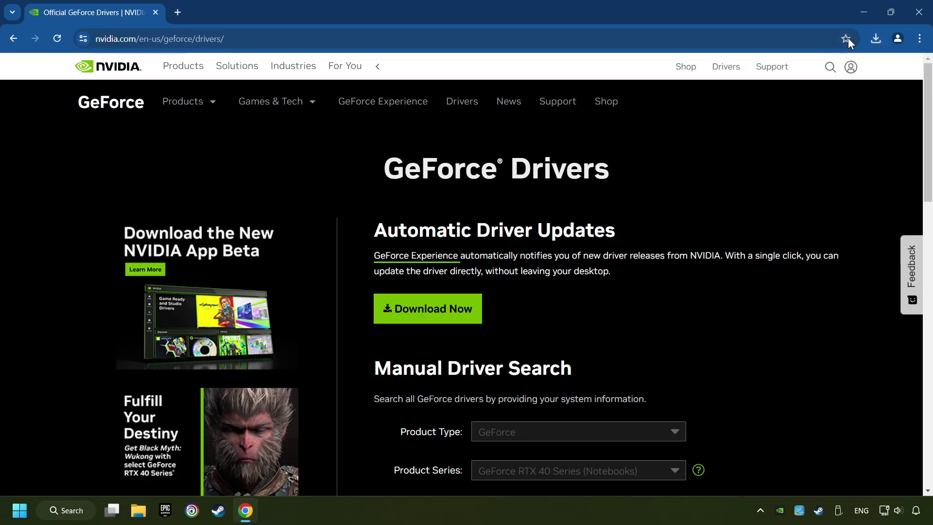
{"action": "left_click", "coordinate": [920, 14]}
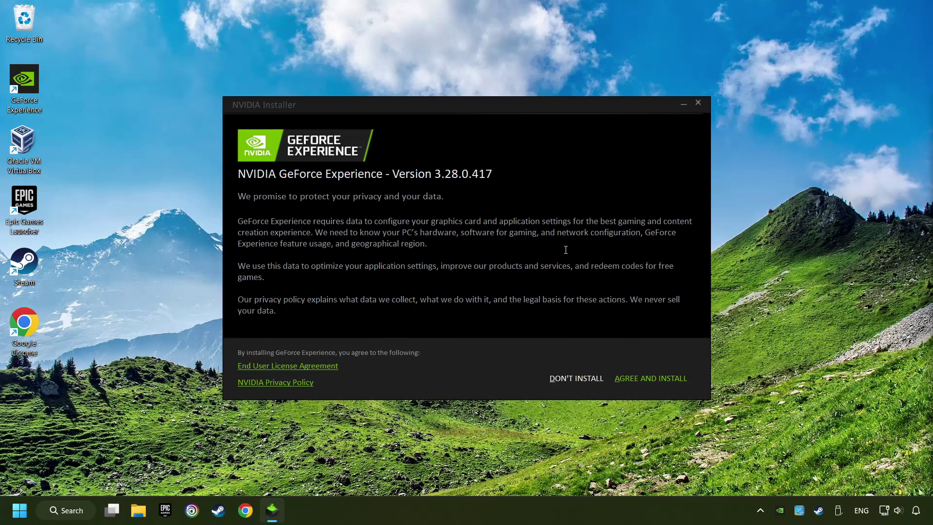
Step: Install GeForce Experience, confirm Game Ready Driver 556.12 is the latest, and close the app
{"action": "left_click", "coordinate": [682, 387]}
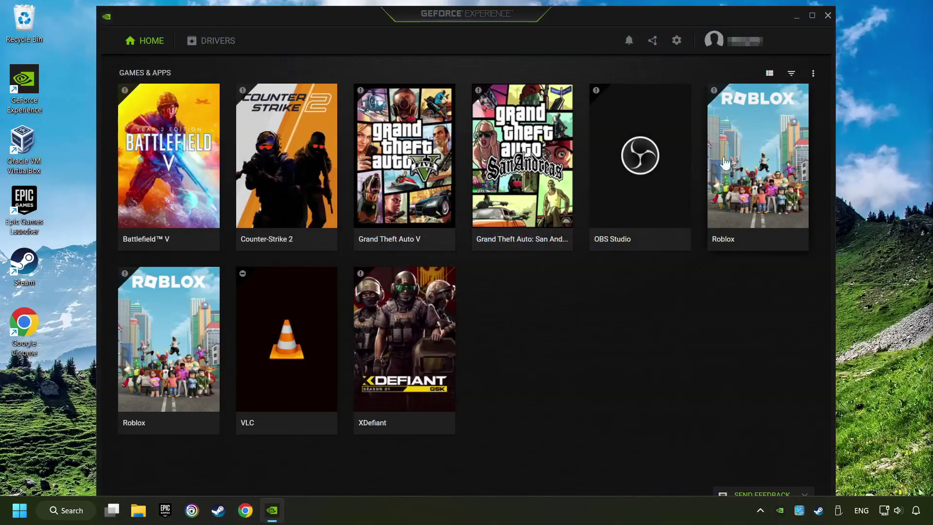
{"action": "left_click", "coordinate": [216, 47]}
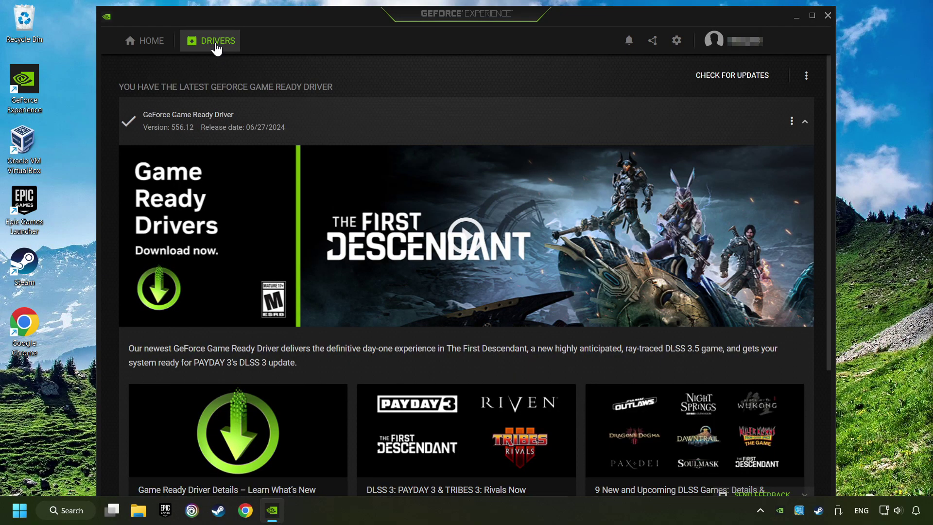
{"action": "left_click", "coordinate": [738, 78]}
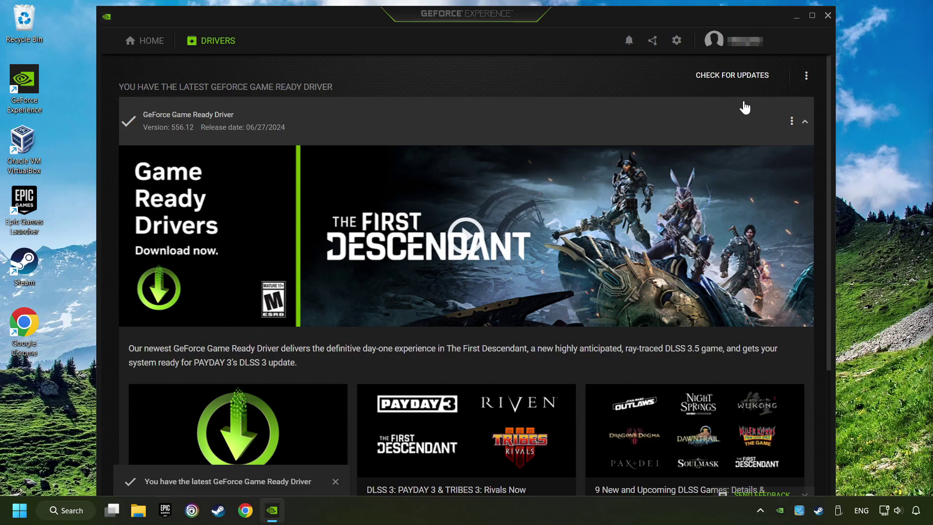
{"action": "left_click", "coordinate": [827, 14]}
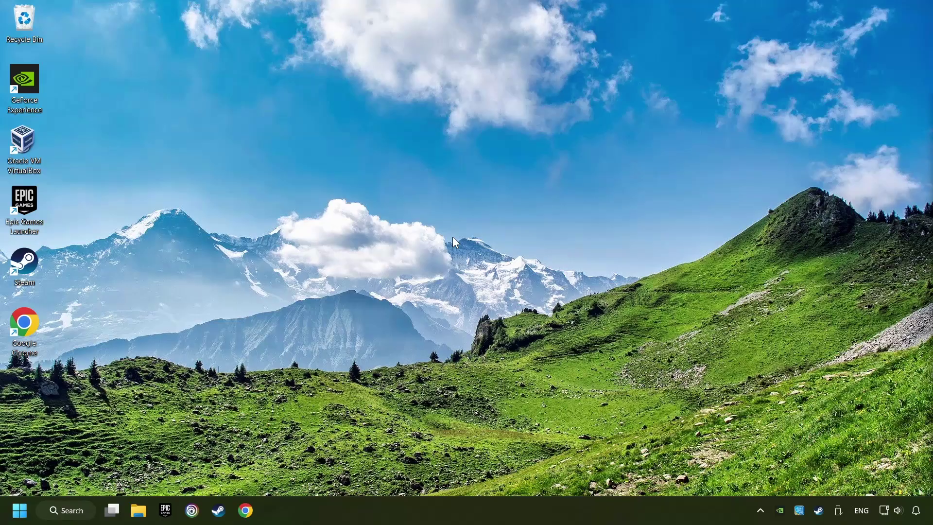
Step: Search the Start menu for 'graphics settings'
{"action": "left_click", "coordinate": [73, 511]}
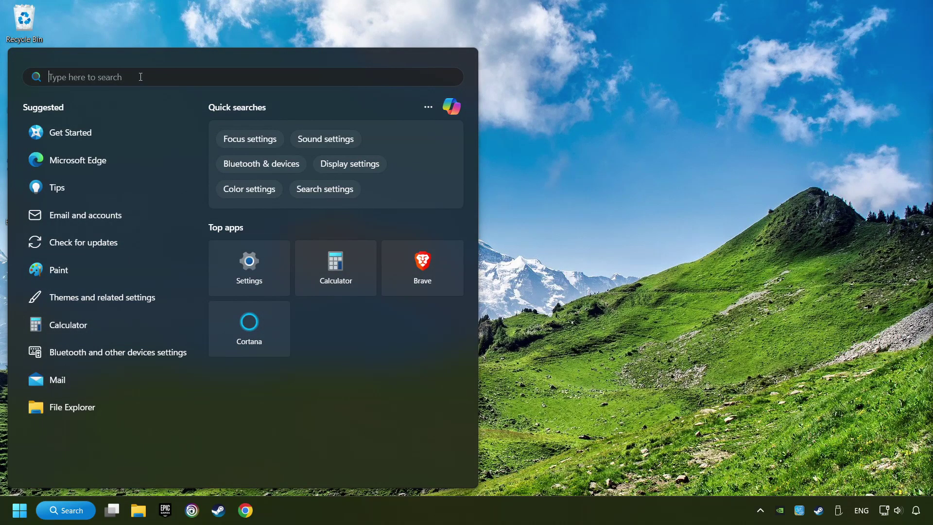
{"action": "type", "text": "graphics s"}
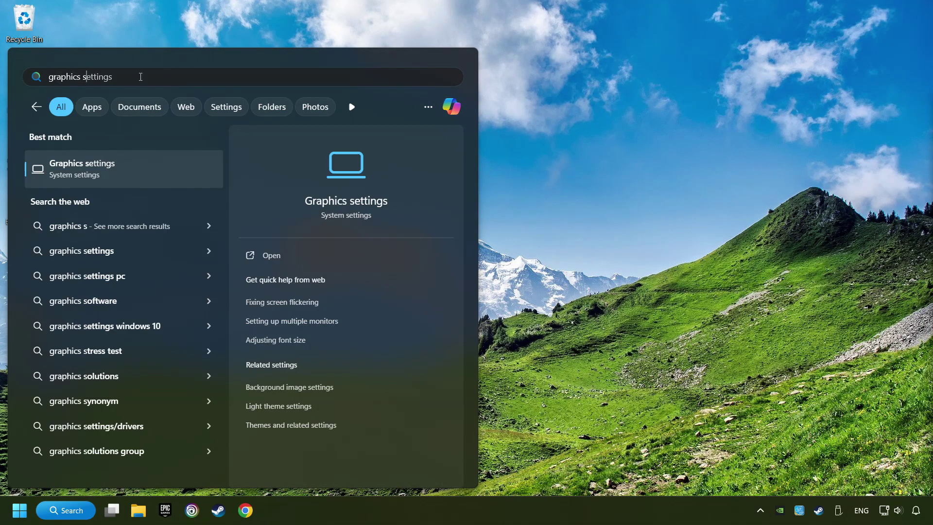
{"action": "type", "text": "ettings"}
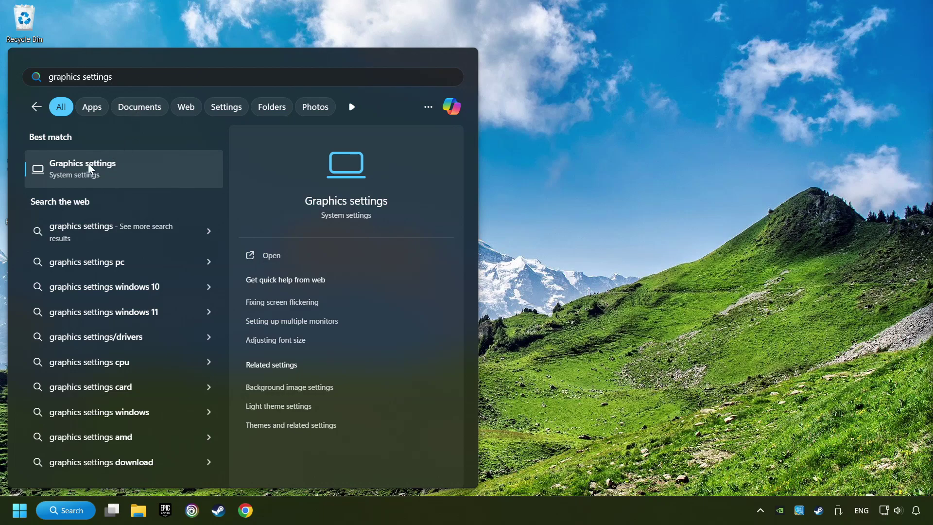
{"action": "left_click", "coordinate": [191, 170]}
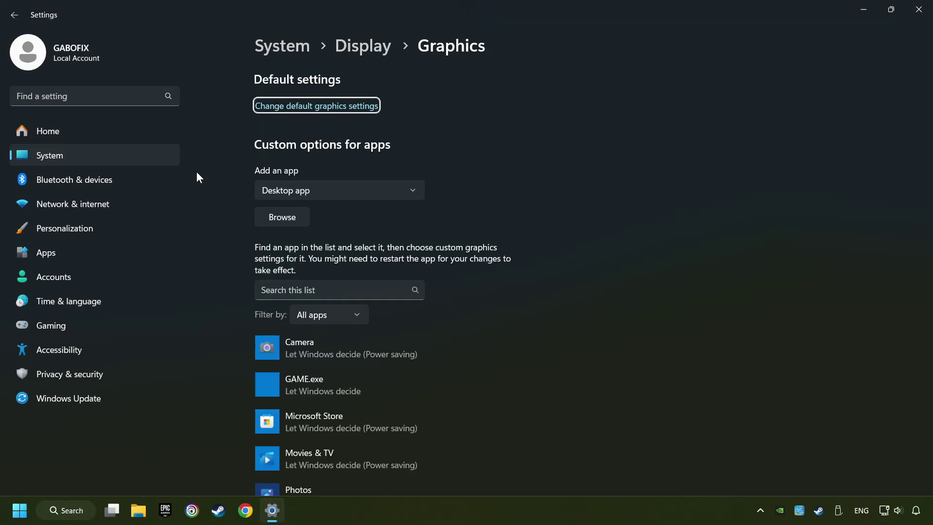
{"action": "scroll", "coordinate": [204, 180], "scroll_direction": "down", "scroll_amount": 2}
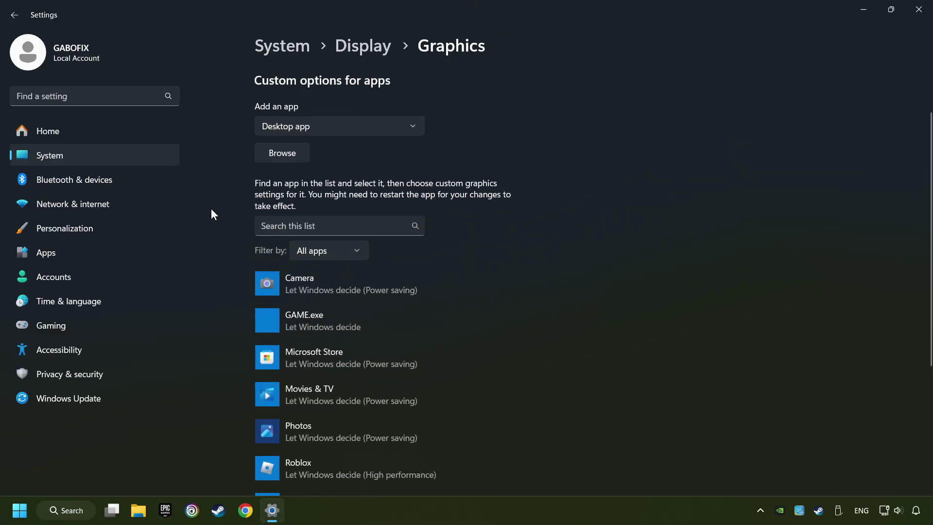
{"action": "scroll", "coordinate": [211, 214], "scroll_direction": "down", "scroll_amount": 2}
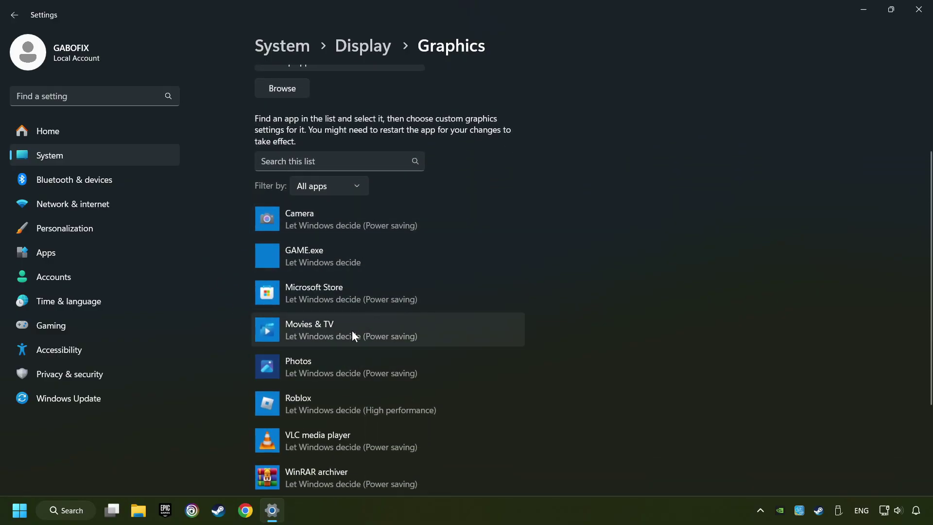
{"action": "scroll", "coordinate": [204, 228], "scroll_direction": "up", "scroll_amount": 4}
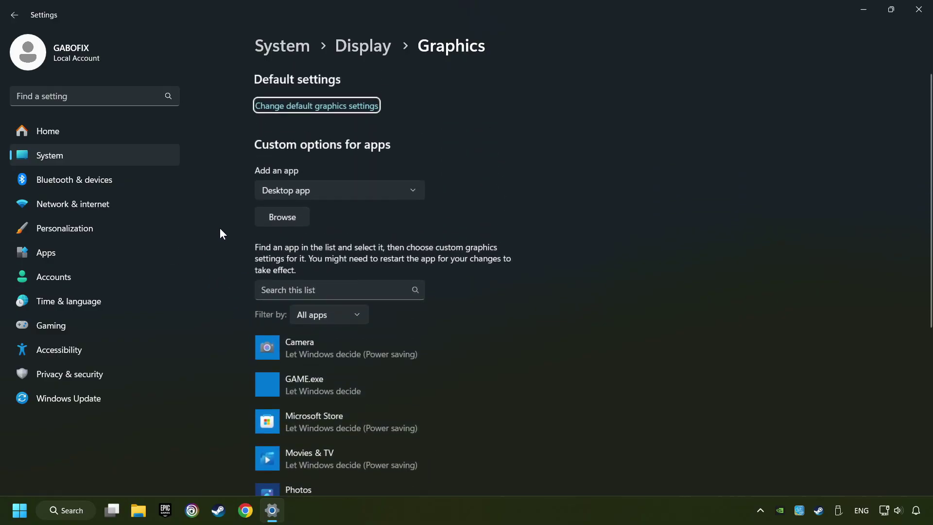
{"action": "left_click", "coordinate": [293, 225]}
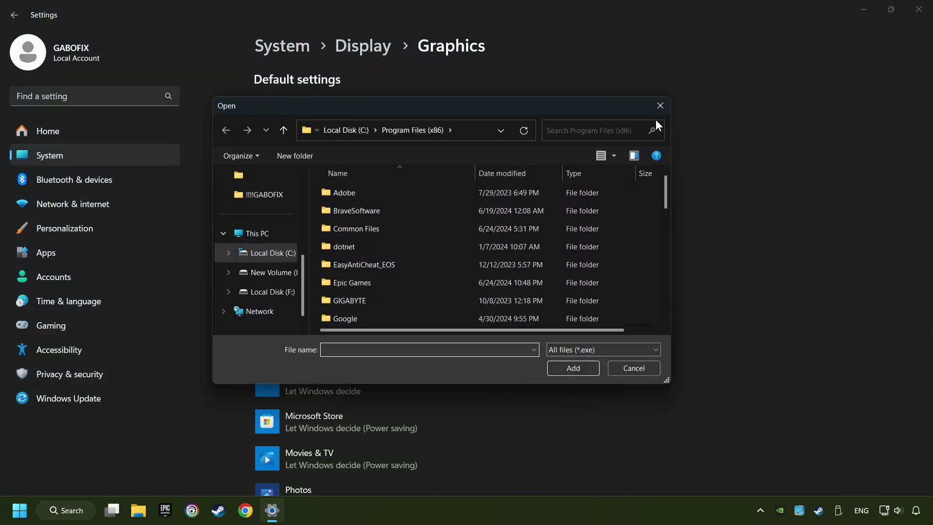
{"action": "left_click", "coordinate": [661, 106]}
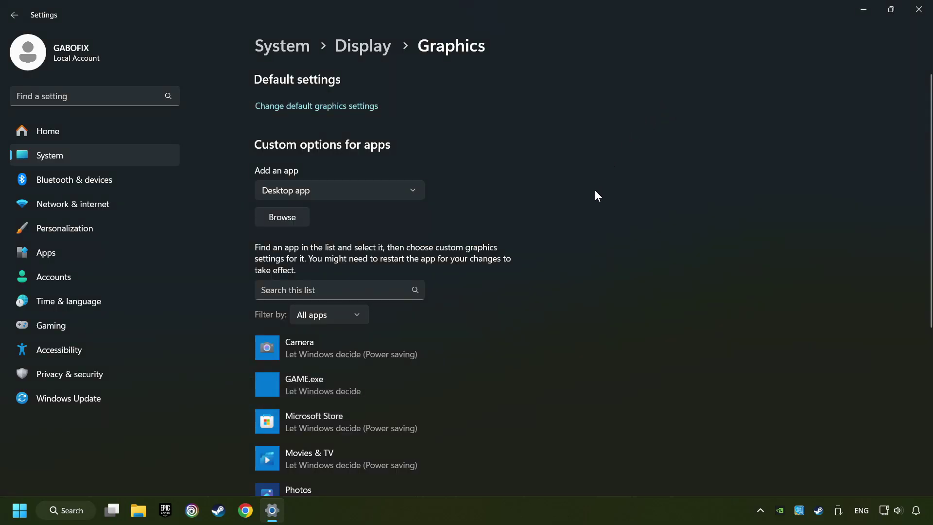
{"action": "scroll", "coordinate": [595, 190], "scroll_direction": "down", "scroll_amount": 2}
{"action": "scroll", "coordinate": [597, 196], "scroll_direction": "down", "scroll_amount": 1}
Step: Save GAME.exe's graphics preference as High performance and close Settings
{"action": "left_click", "coordinate": [343, 258]}
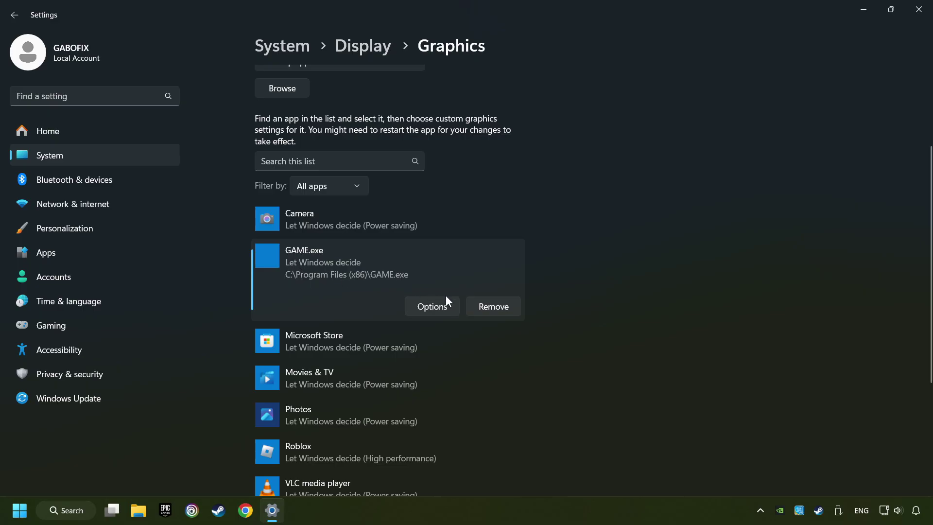
{"action": "left_click", "coordinate": [433, 307]}
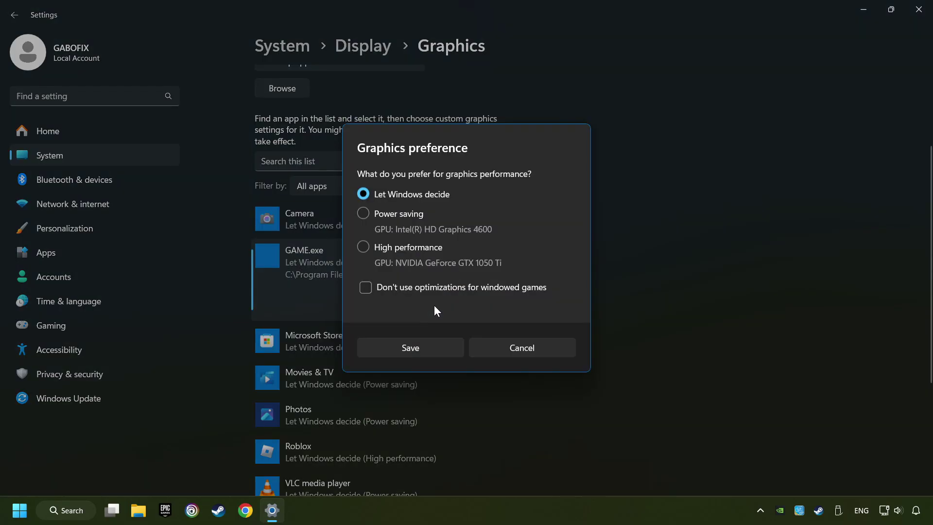
{"action": "left_click", "coordinate": [361, 247]}
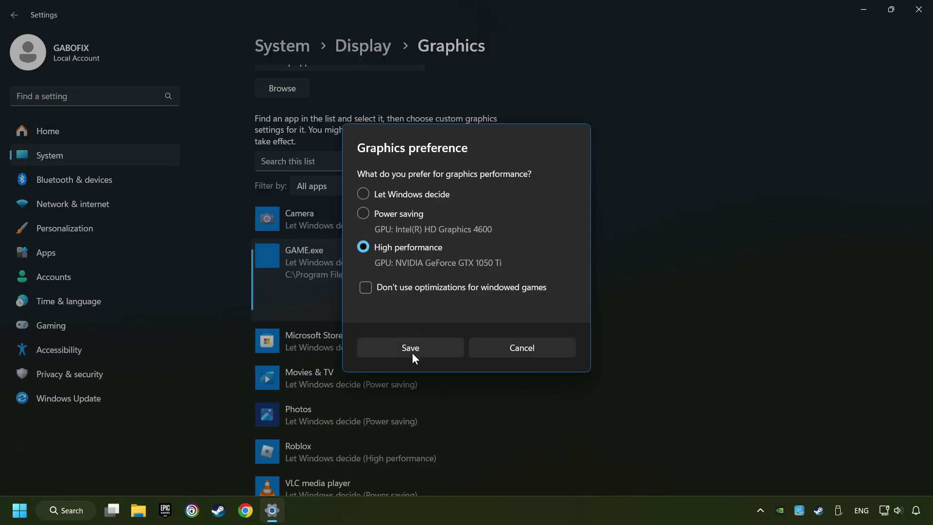
{"action": "left_click", "coordinate": [427, 348]}
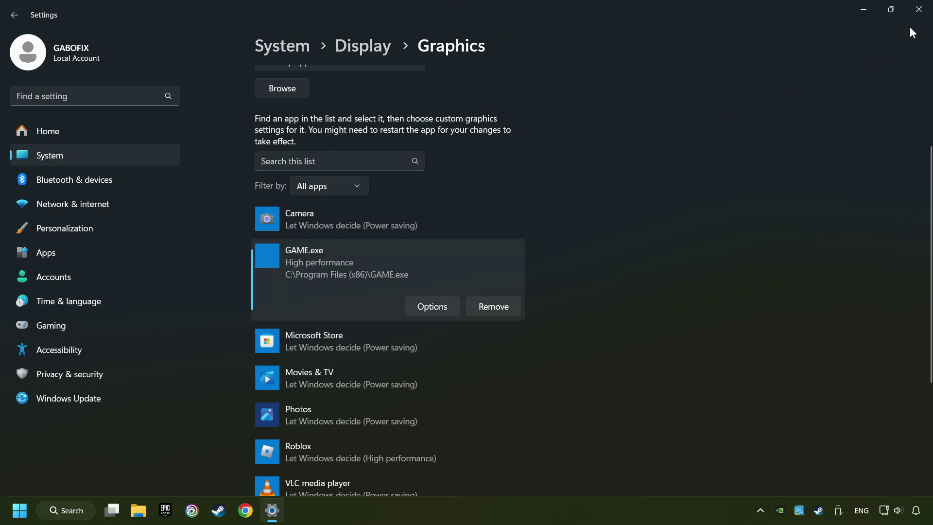
{"action": "left_click", "coordinate": [920, 13]}
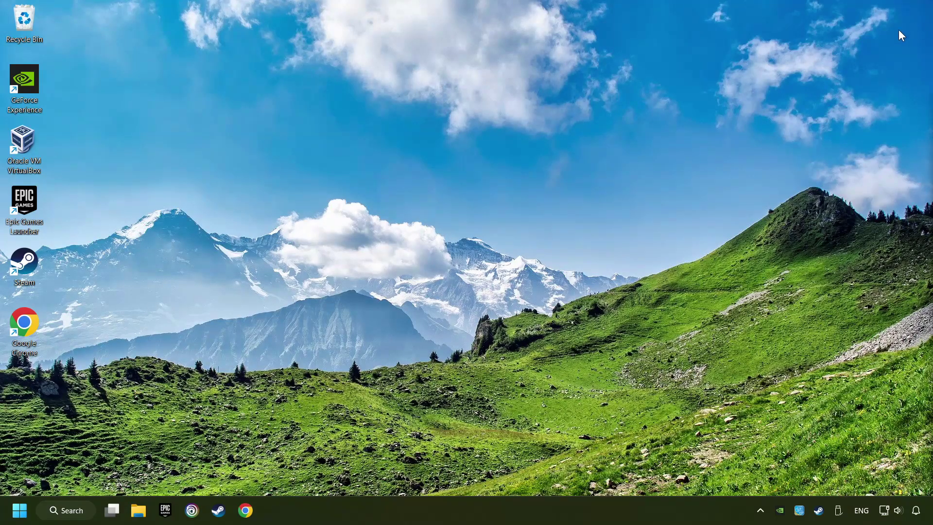
Step: In Steam, open GAME's Properties and verify the integrity of its installed files
{"action": "left_click", "coordinate": [219, 512]}
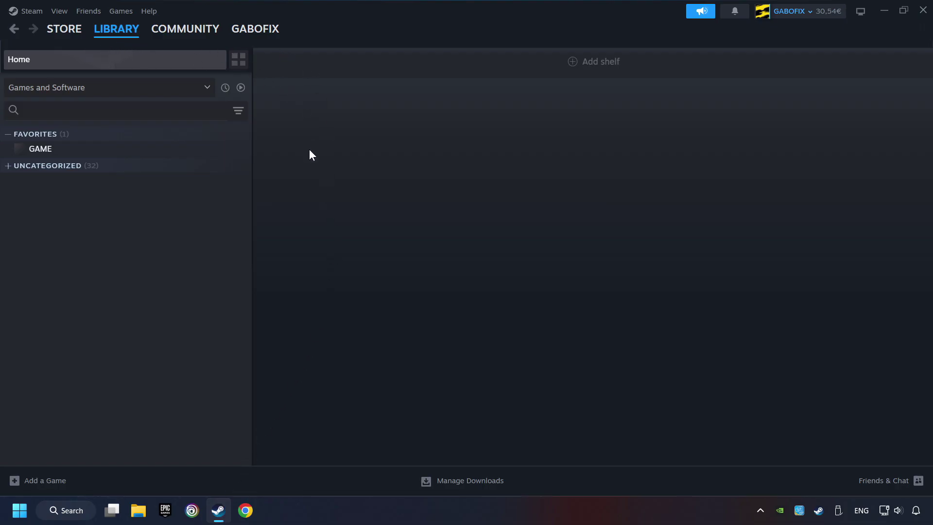
{"action": "right_click", "coordinate": [206, 153]}
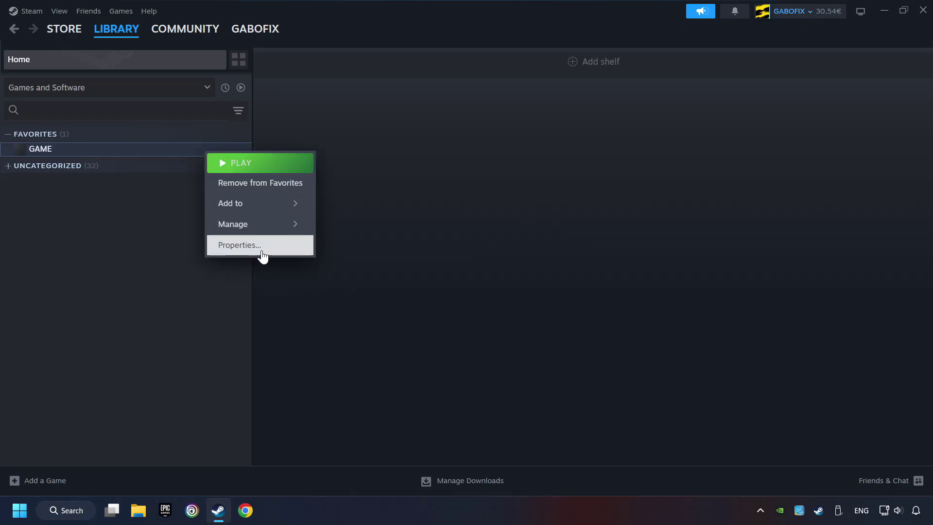
{"action": "left_click", "coordinate": [285, 248]}
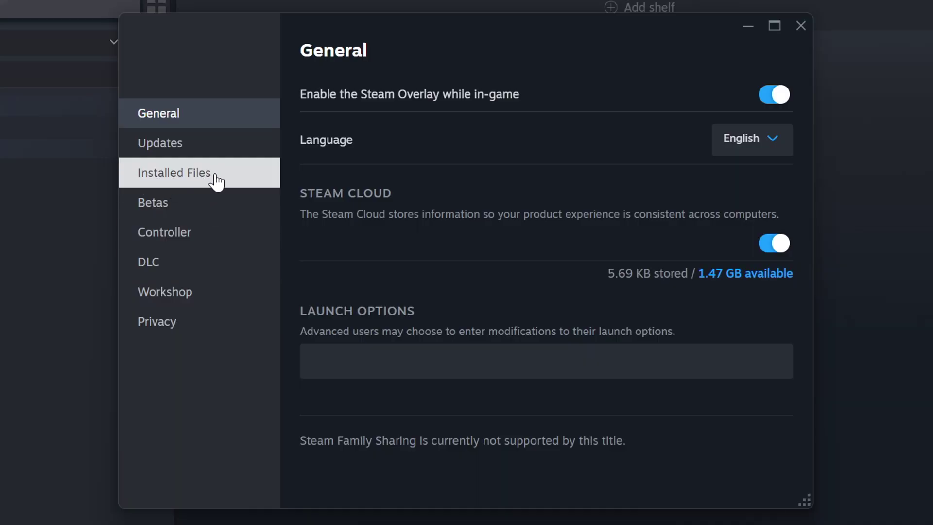
{"action": "left_click", "coordinate": [216, 183]}
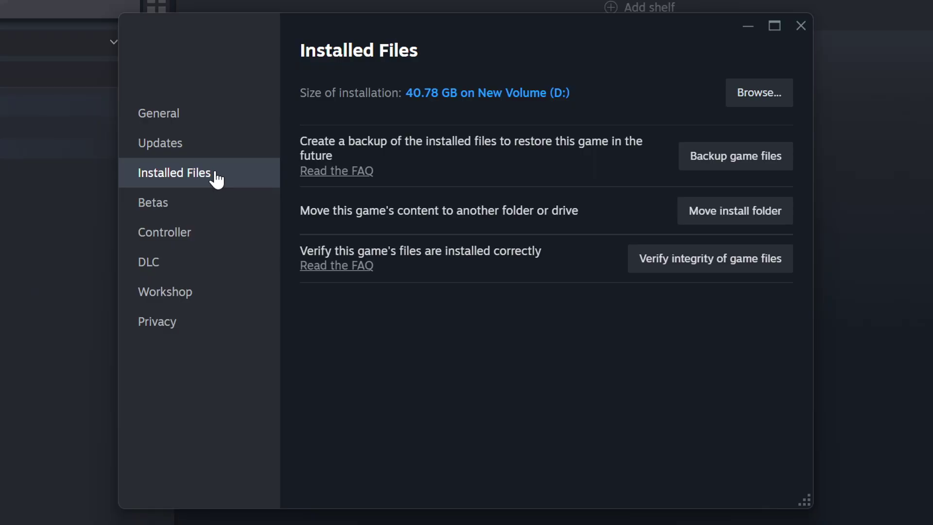
{"action": "left_click", "coordinate": [728, 267]}
Step: Open GAME's install folder and show the Compatibility settings of the GAME shortcut
{"action": "left_click", "coordinate": [768, 101]}
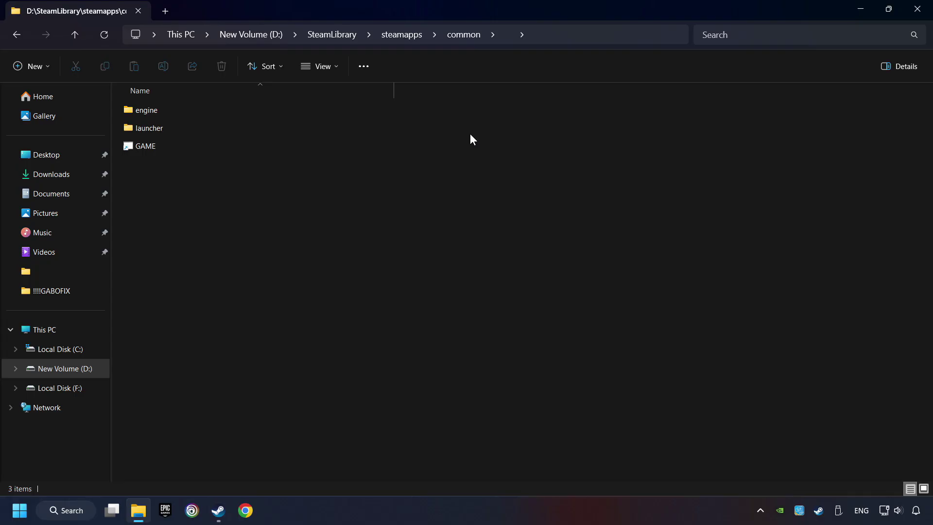
{"action": "left_click", "coordinate": [326, 146]}
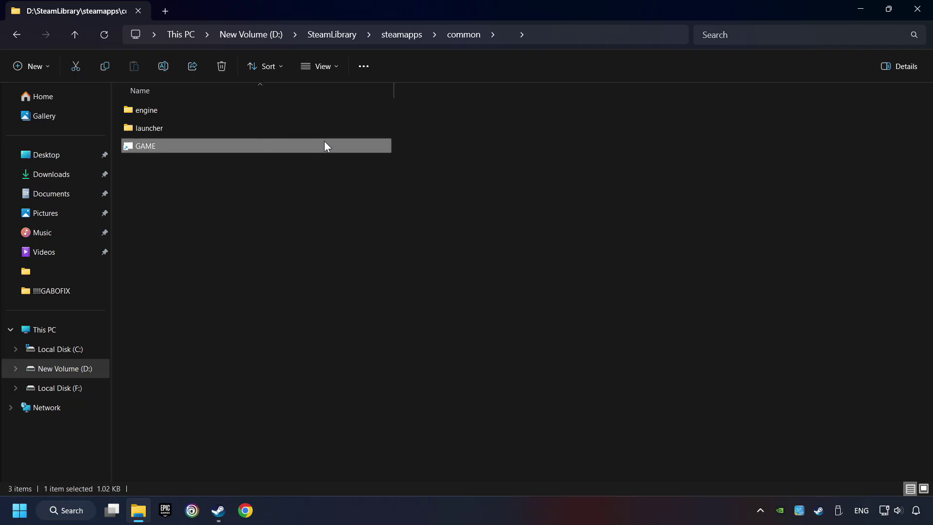
{"action": "right_click", "coordinate": [297, 147]}
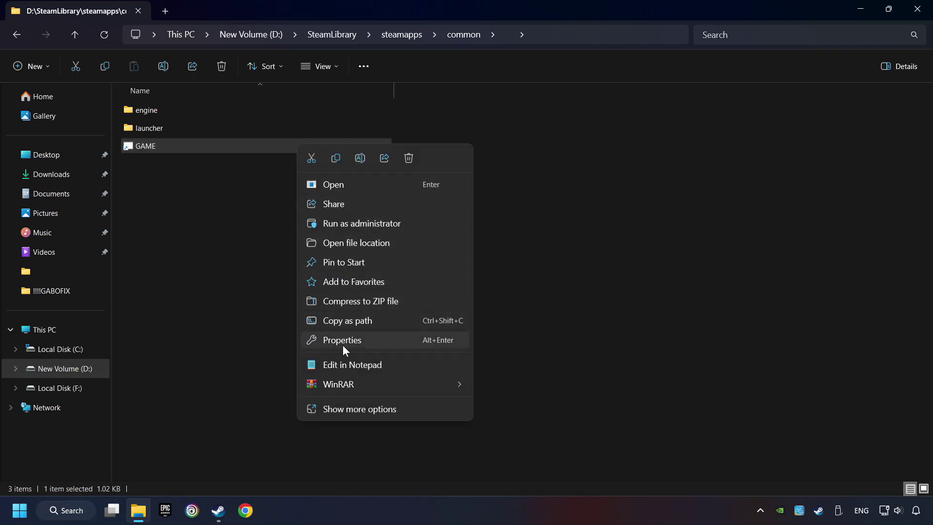
{"action": "left_click", "coordinate": [314, 341]}
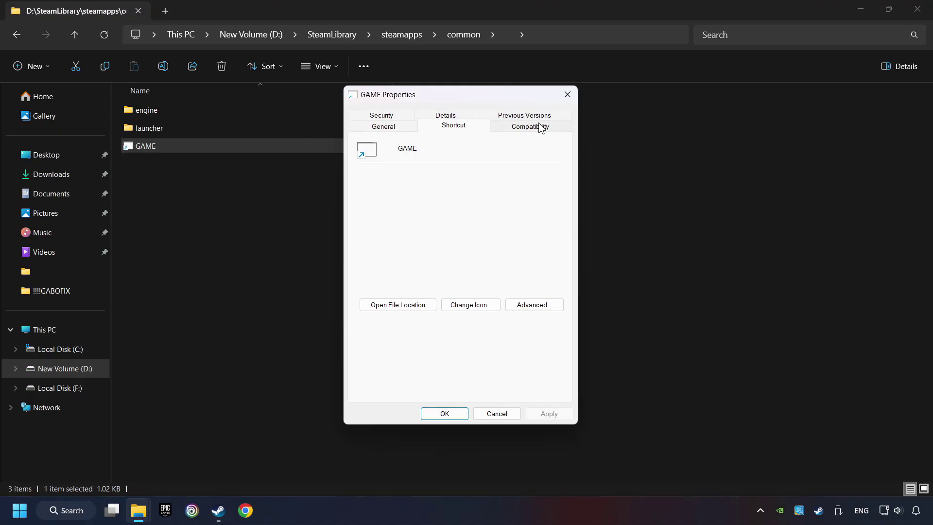
{"action": "left_click", "coordinate": [551, 126]}
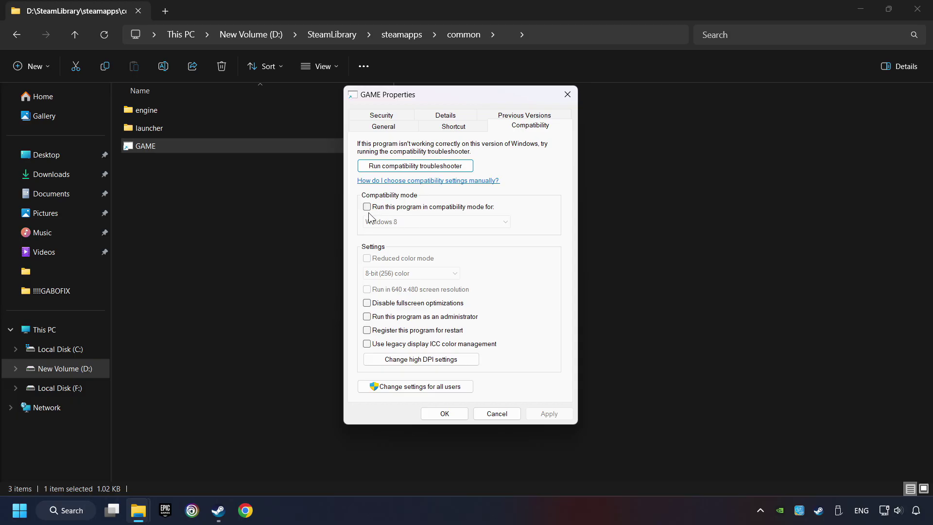
Step: Enable Windows 8 compatibility mode, disable fullscreen optimizations, and run GAME as administrator
{"action": "left_click", "coordinate": [442, 208]}
{"action": "left_click", "coordinate": [441, 222]}
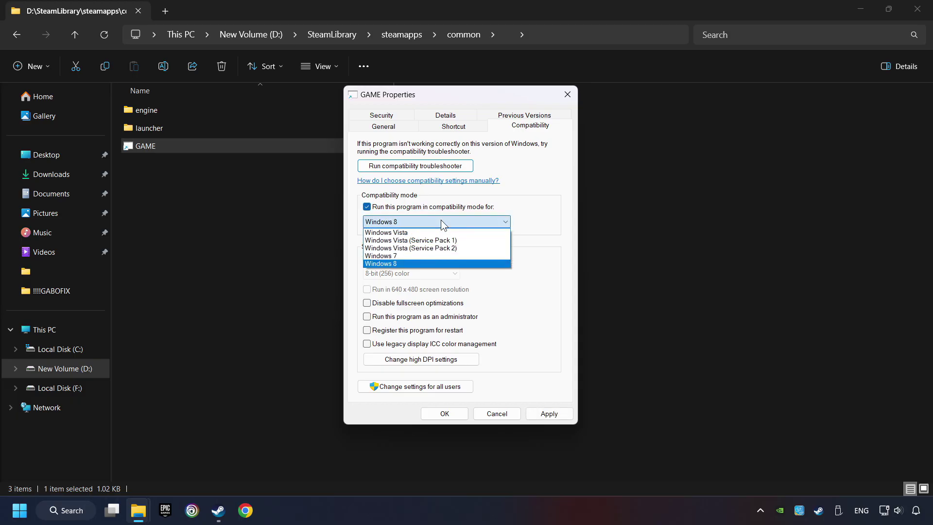
{"action": "left_click", "coordinate": [412, 264]}
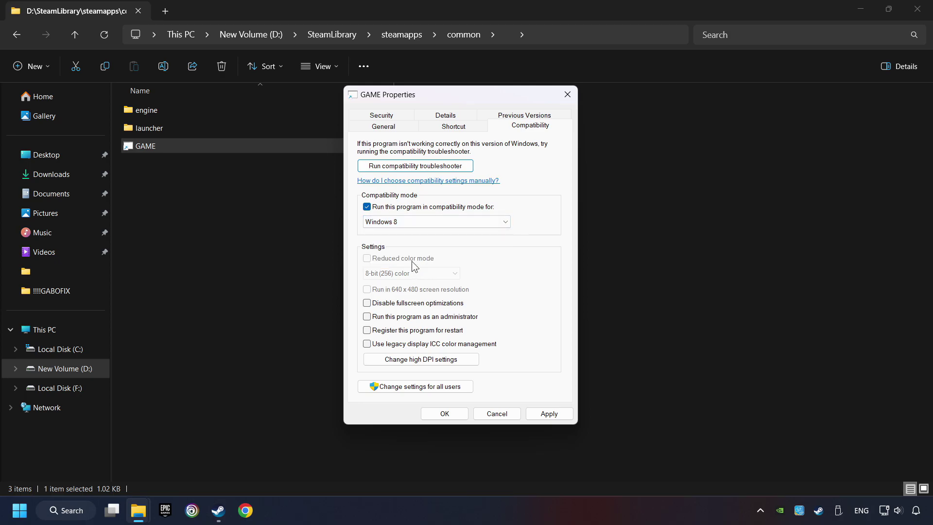
{"action": "left_click", "coordinate": [378, 307]}
{"action": "left_click", "coordinate": [368, 316]}
{"action": "left_click", "coordinate": [557, 413]}
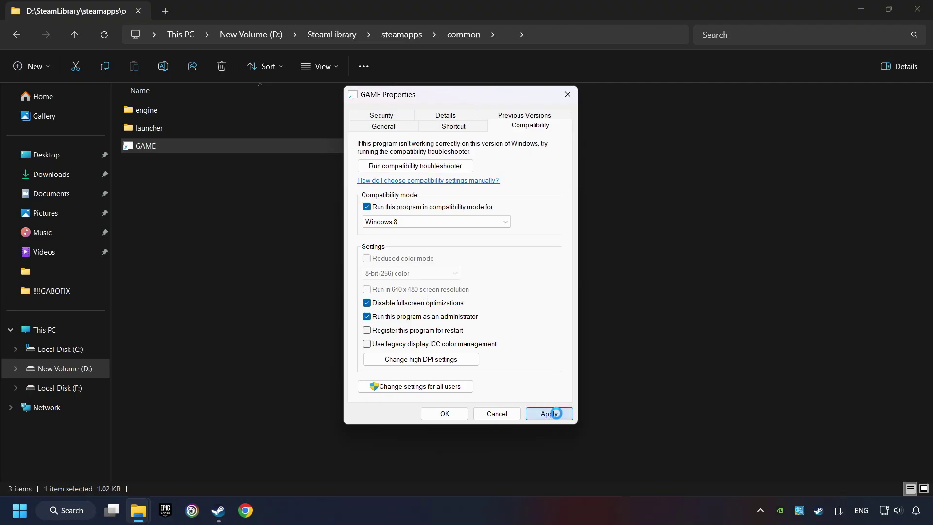
{"action": "left_click", "coordinate": [451, 413]}
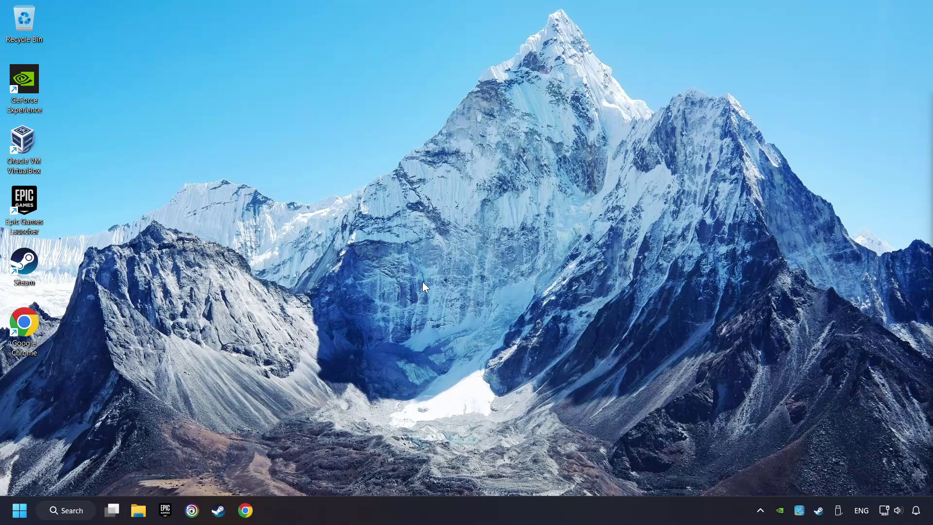
Step: Open Microsoft's DirectX End-User Runtime download page in Chrome
{"action": "left_click", "coordinate": [246, 511]}
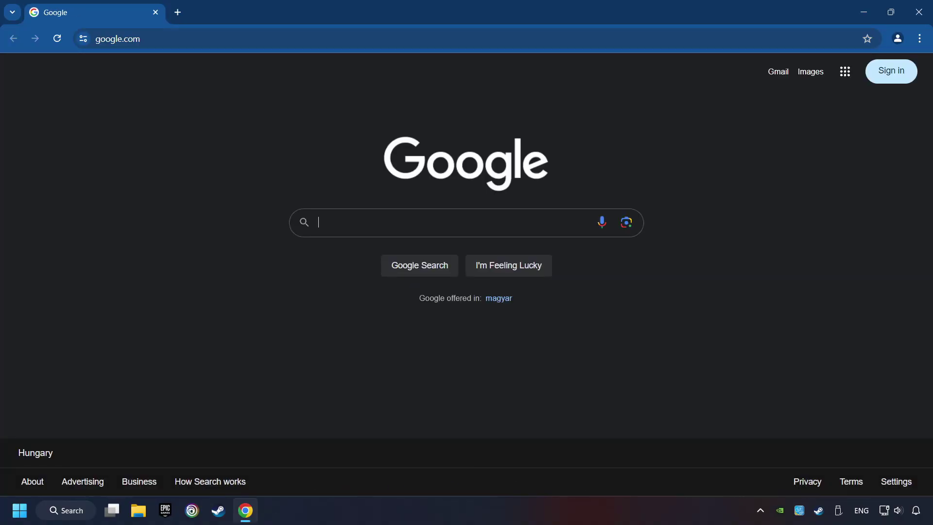
{"action": "left_click", "coordinate": [180, 37]}
{"action": "type", "text": "https://www.microsoft.com/en-US/download/details.aspx?id=35"}
{"action": "key", "text": "Return"}
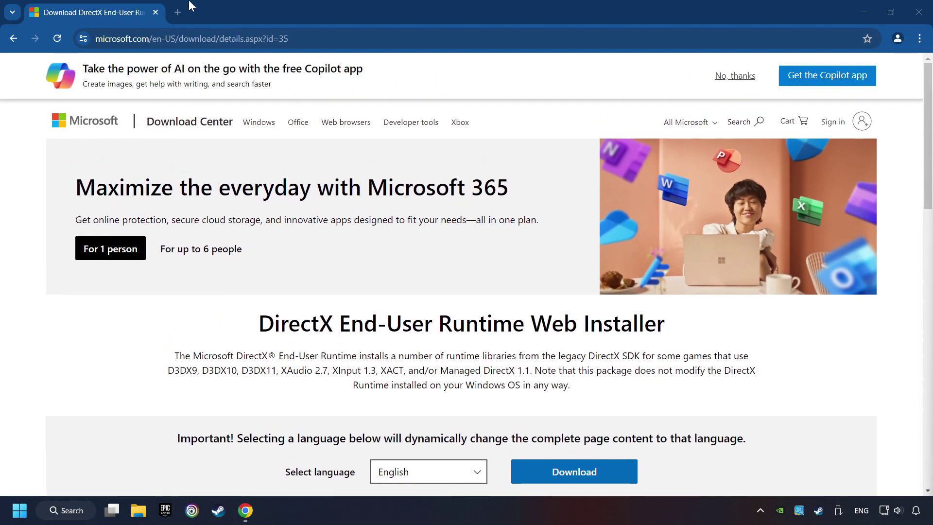
Step: Load the Visual C++ Redistributable downloads in a new tab, then return to the DirectX page
{"action": "left_click", "coordinate": [173, 9]}
{"action": "type", "text": "https://learn.microsoft.com/en-us/cpp/windows/latest-supported-vc-redist?view=msvc-160"}
{"action": "key", "text": "Return"}
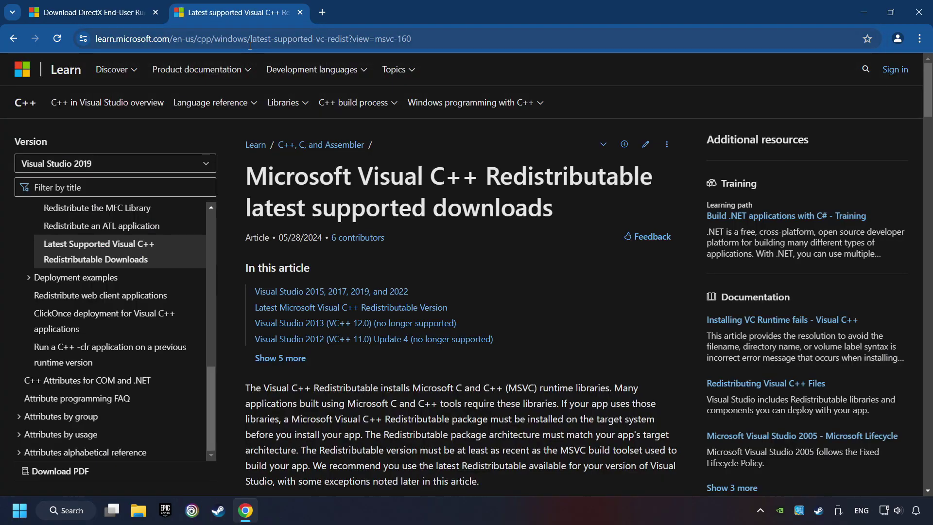
{"action": "left_click", "coordinate": [93, 12]}
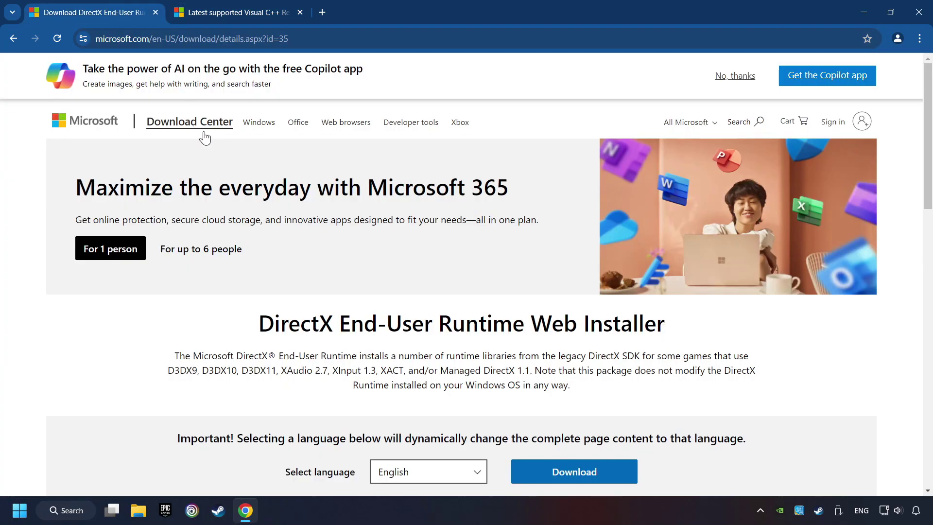
{"action": "scroll", "coordinate": [279, 253], "scroll_direction": "down", "scroll_amount": 1}
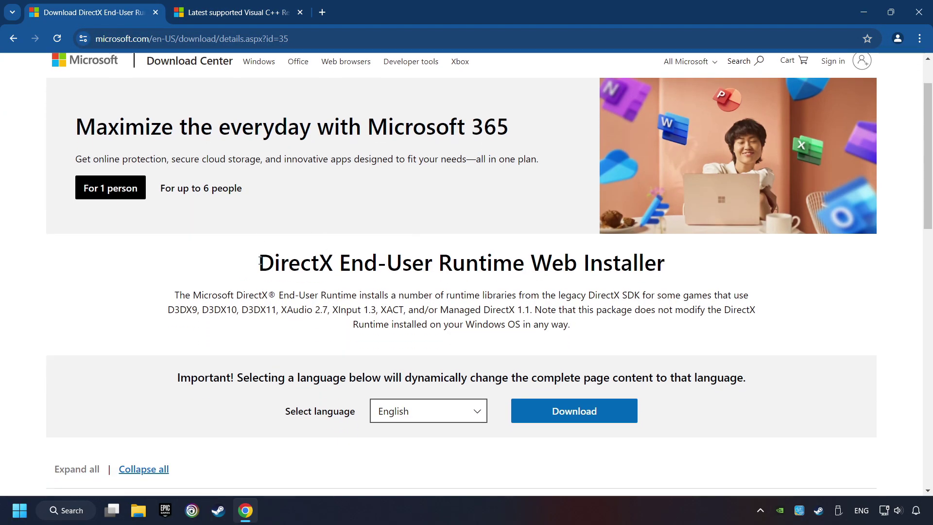
{"action": "scroll", "coordinate": [262, 263], "scroll_direction": "down", "scroll_amount": 1}
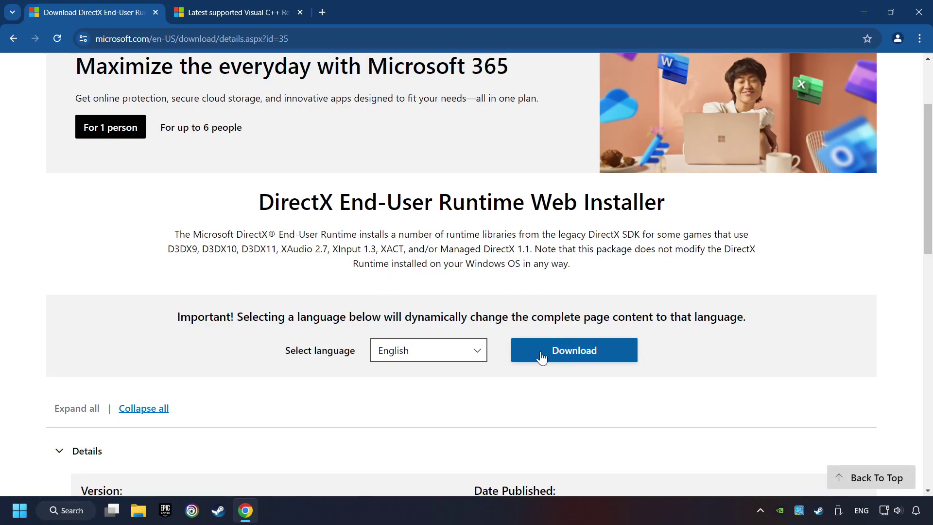
Step: Download and run dxwebsetup.exe, accept the license, skip the Bing Bar offer, and finish setup
{"action": "left_click", "coordinate": [582, 356]}
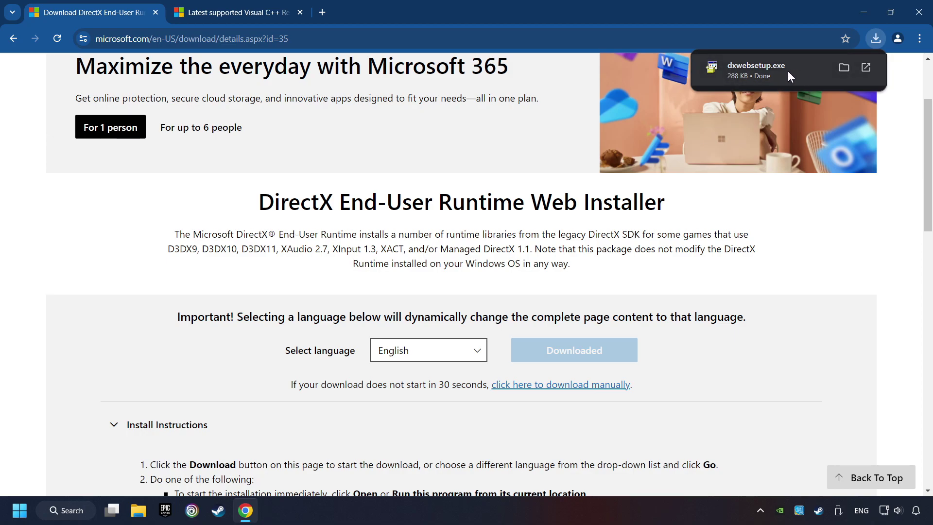
{"action": "left_click", "coordinate": [764, 77]}
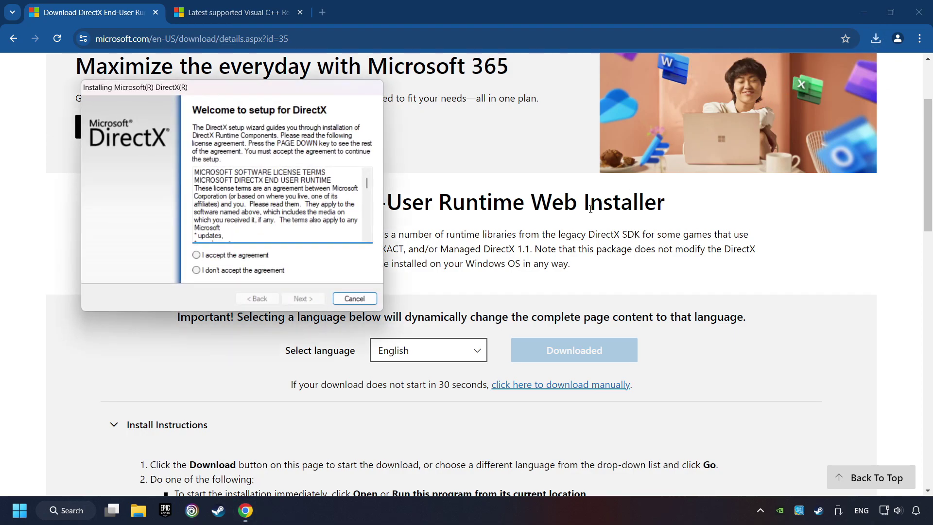
{"action": "left_click_drag", "start_coordinate": [311, 88], "coordinate": [540, 157]}
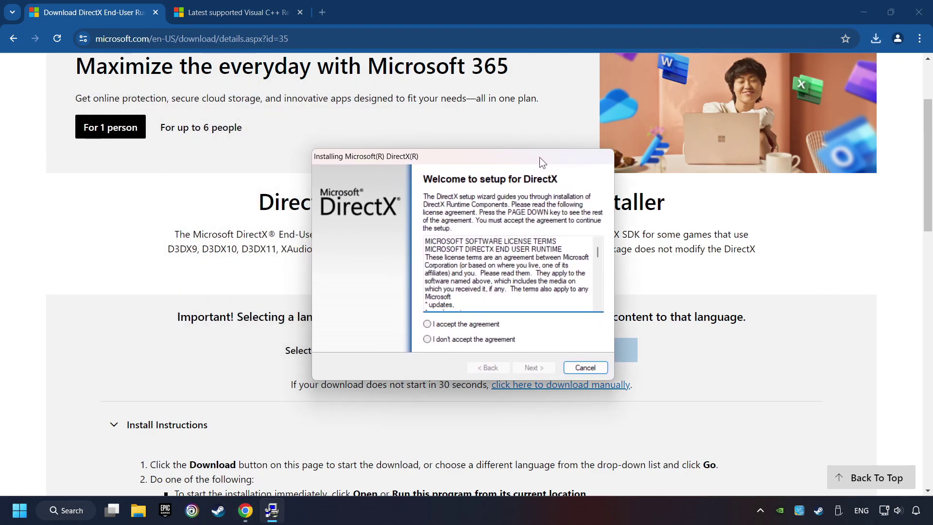
{"action": "left_click_drag", "start_coordinate": [598, 250], "coordinate": [462, 327]}
{"action": "left_click", "coordinate": [483, 325]}
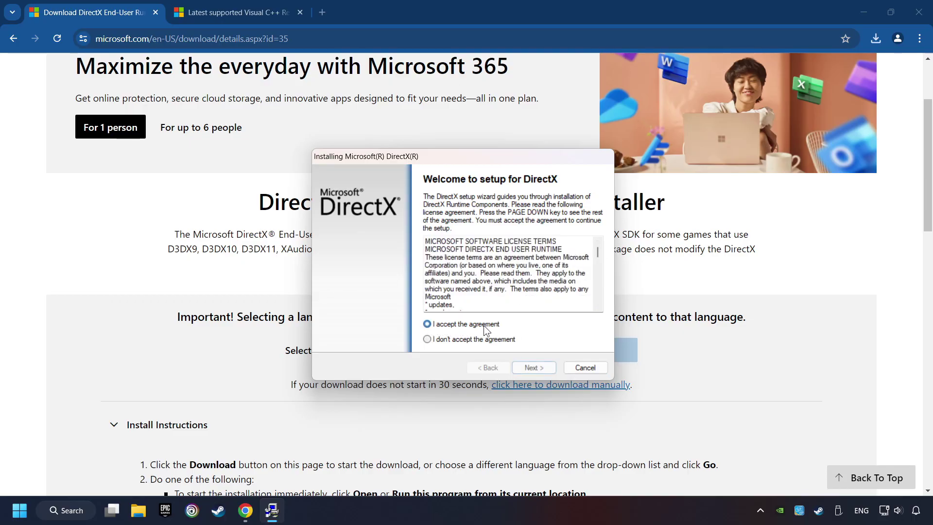
{"action": "left_click", "coordinate": [535, 369]}
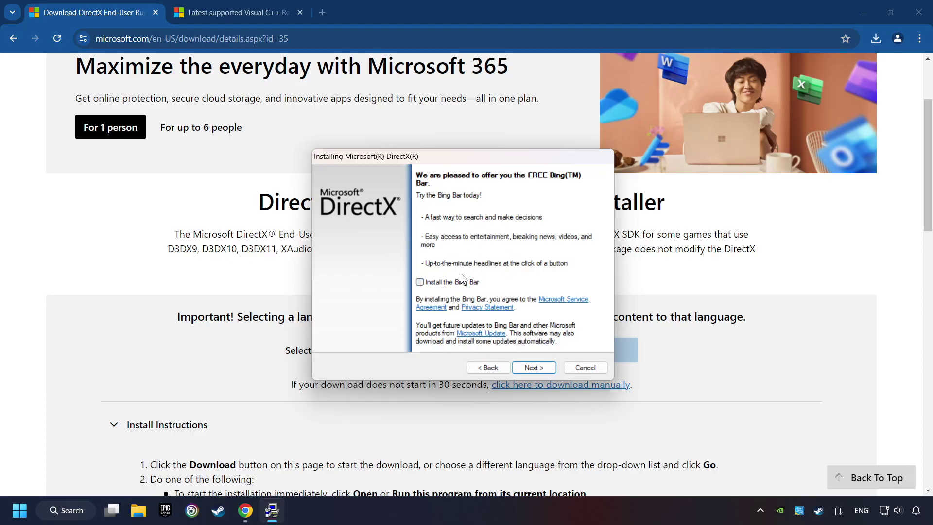
{"action": "left_click", "coordinate": [538, 369]}
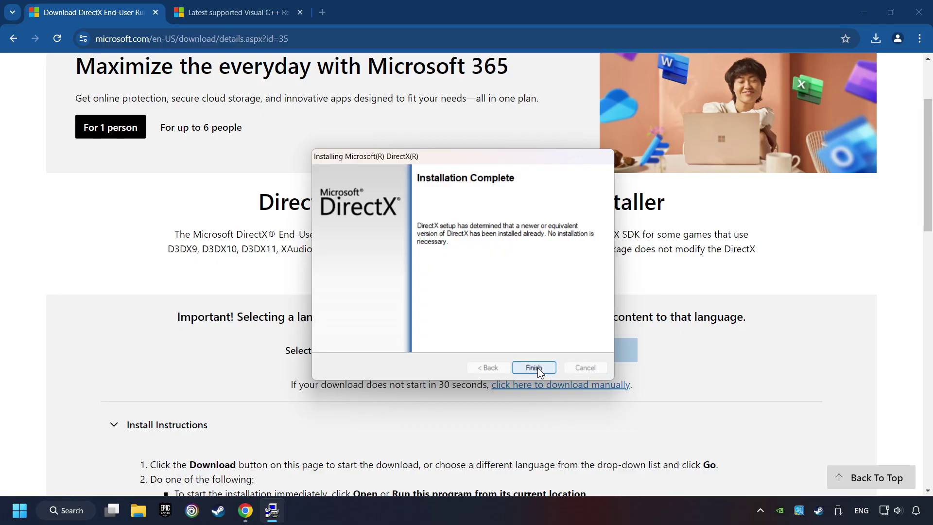
{"action": "left_click", "coordinate": [534, 367]}
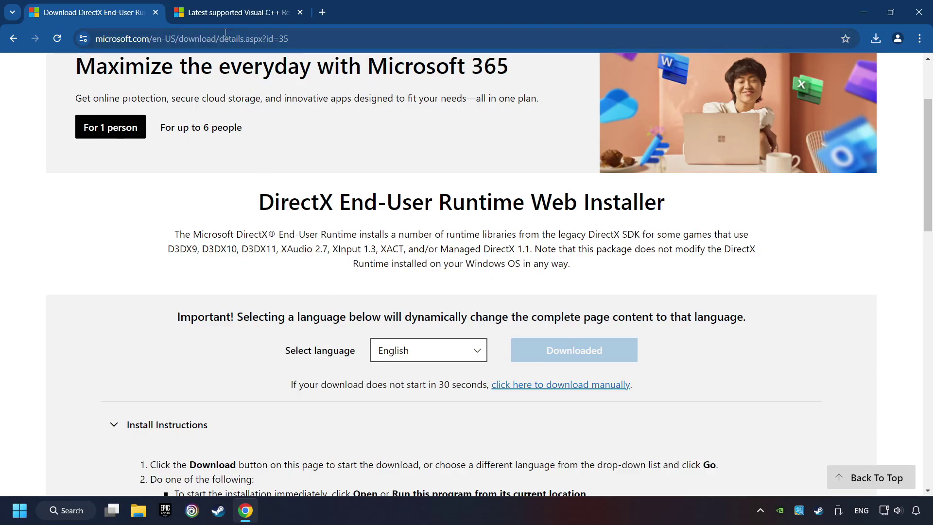
Step: Download the ARM64 and x86 Visual C++ redistributables from the Visual C++ page
{"action": "left_click", "coordinate": [224, 13]}
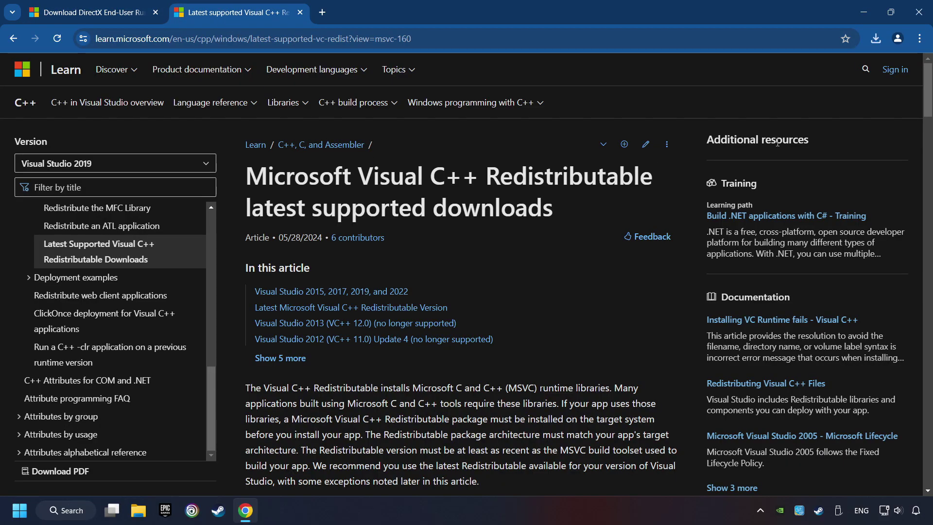
{"action": "scroll", "coordinate": [914, 100], "scroll_direction": "down", "scroll_amount": 12}
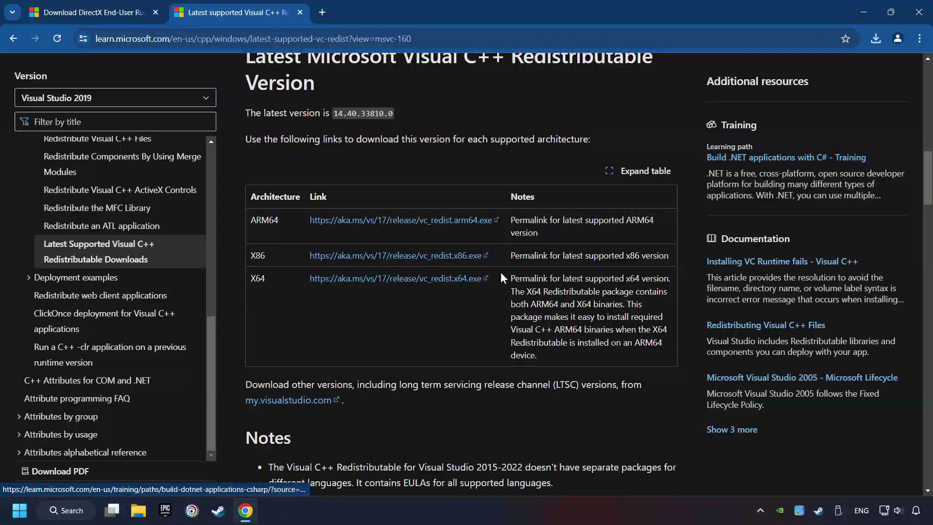
{"action": "left_click", "coordinate": [371, 220]}
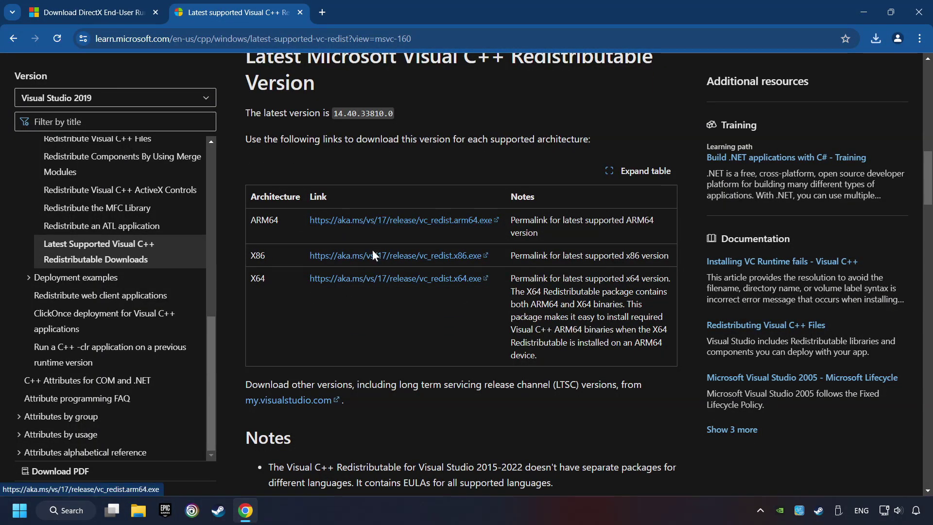
{"action": "left_click", "coordinate": [377, 277]}
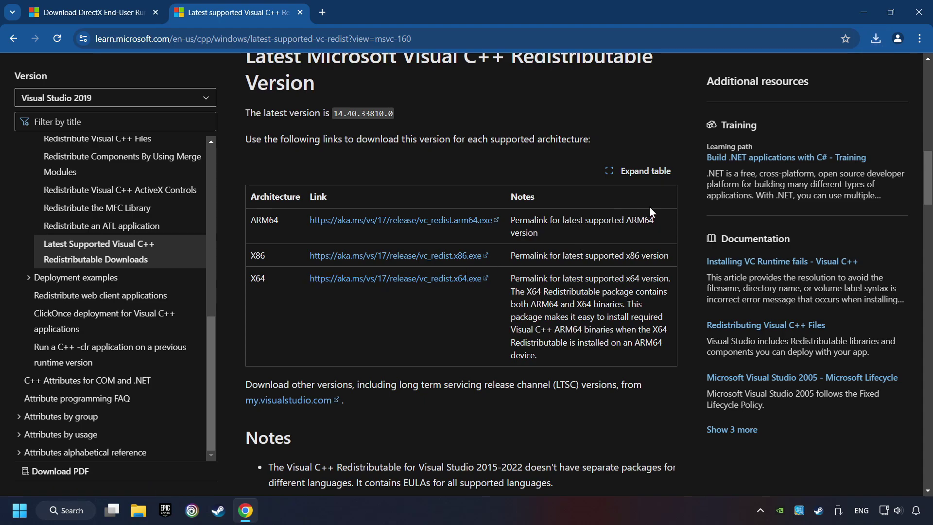
Step: Run VC_redist.arm64.exe from recent downloads, agree to the license terms, and start installing
{"action": "left_click", "coordinate": [876, 39]}
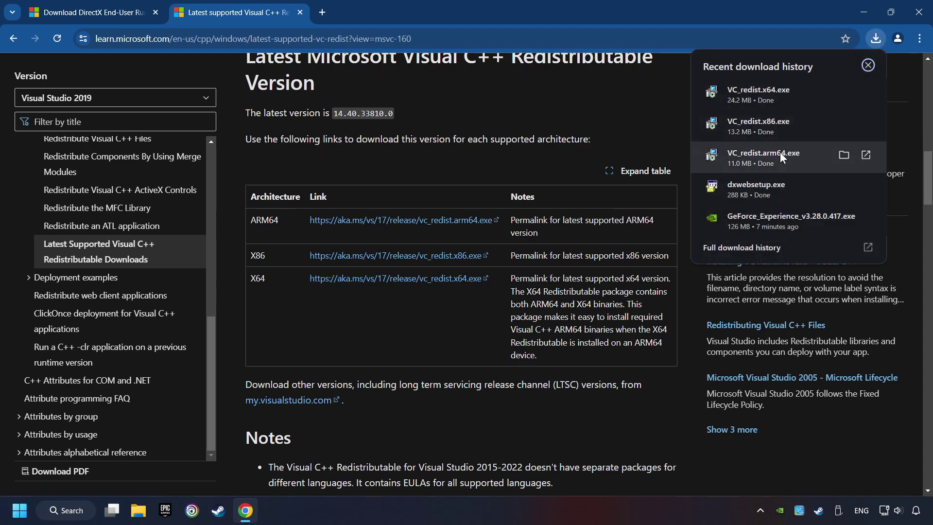
{"action": "left_click", "coordinate": [780, 152]}
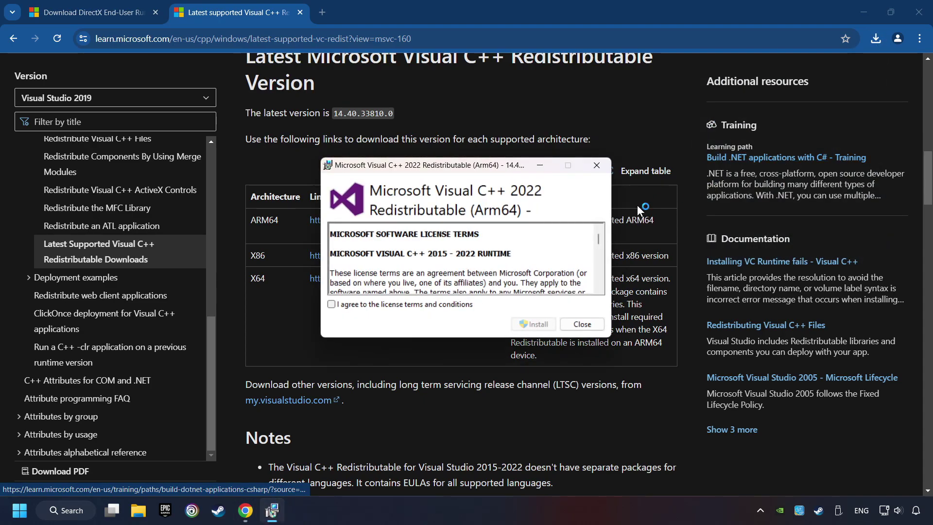
{"action": "scroll", "coordinate": [586, 287], "scroll_direction": "down", "scroll_amount": 15}
{"action": "left_click", "coordinate": [331, 304]}
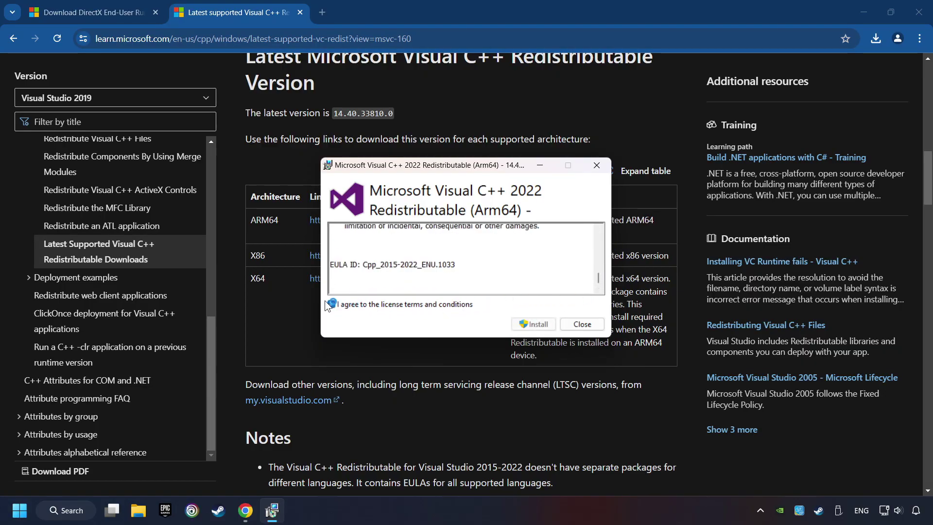
{"action": "left_click", "coordinate": [533, 323]}
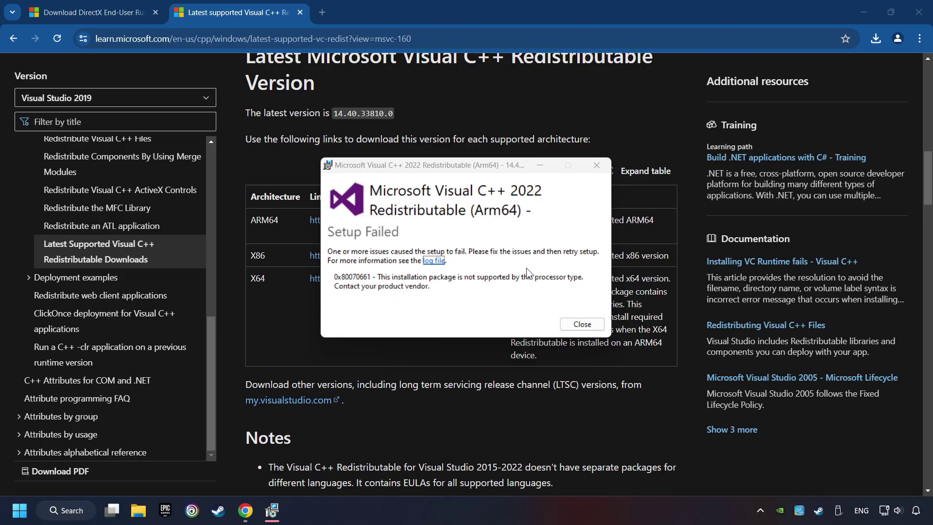
Step: Dismiss the ARM64 failure, then install VC_redist.x86.exe and VC_redist.x64.exe from recent downloads
{"action": "left_click", "coordinate": [581, 323]}
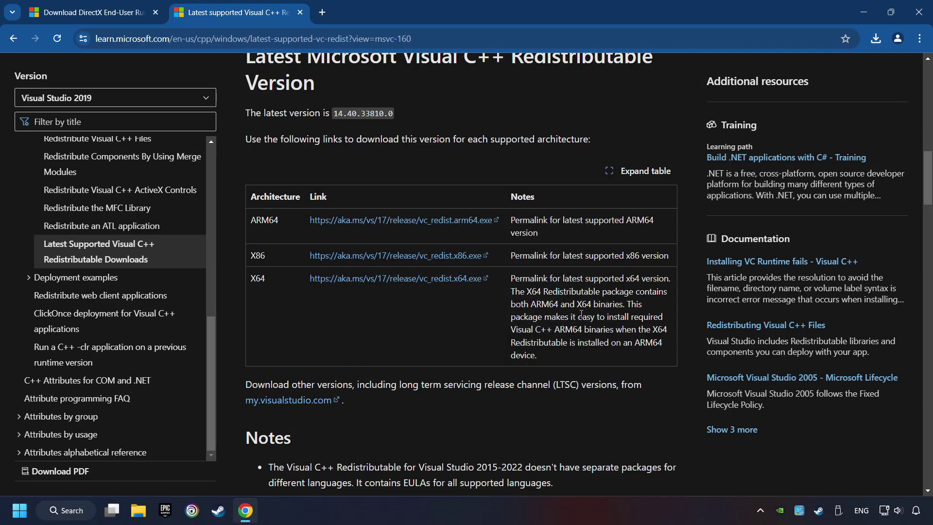
{"action": "left_click", "coordinate": [876, 39]}
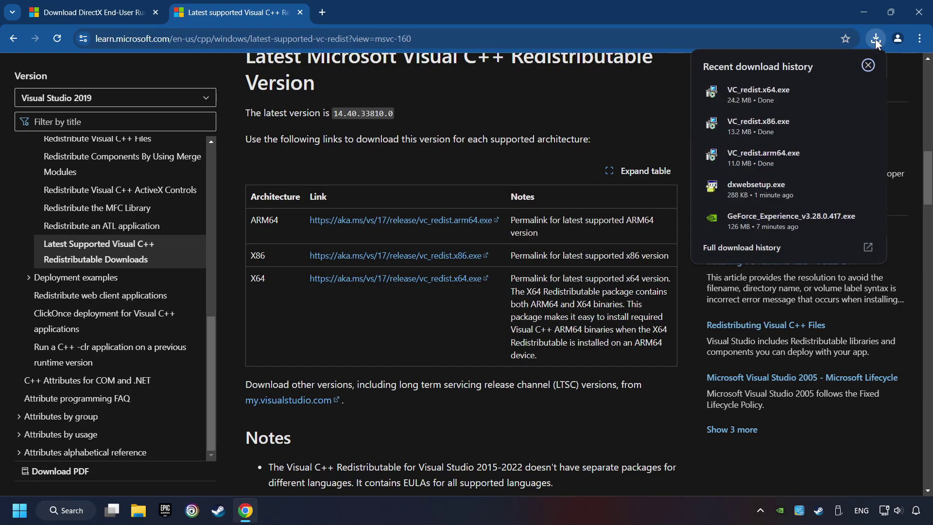
{"action": "left_click", "coordinate": [779, 122]}
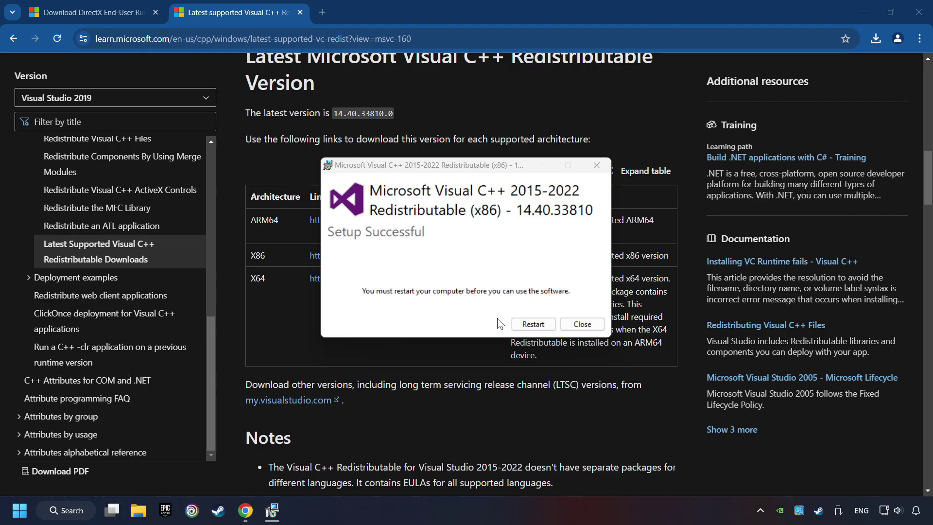
{"action": "left_click", "coordinate": [583, 324]}
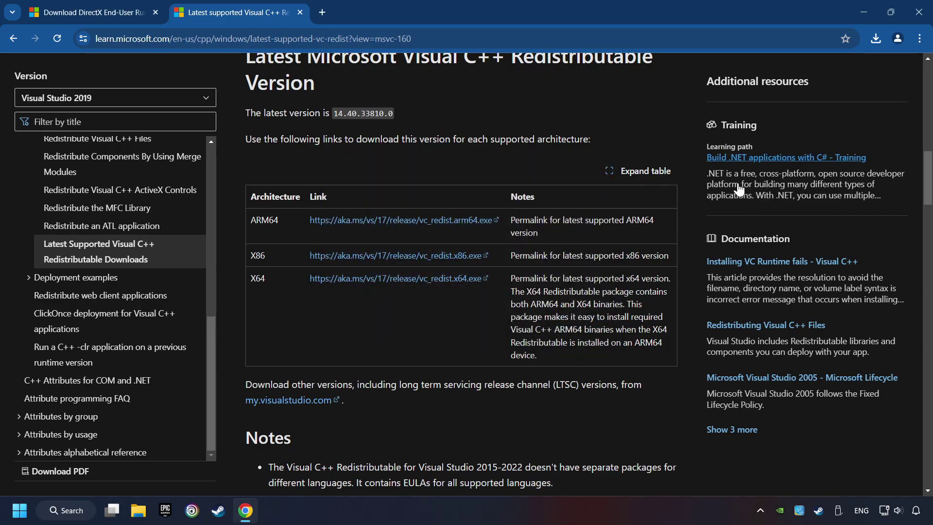
{"action": "left_click", "coordinate": [875, 39]}
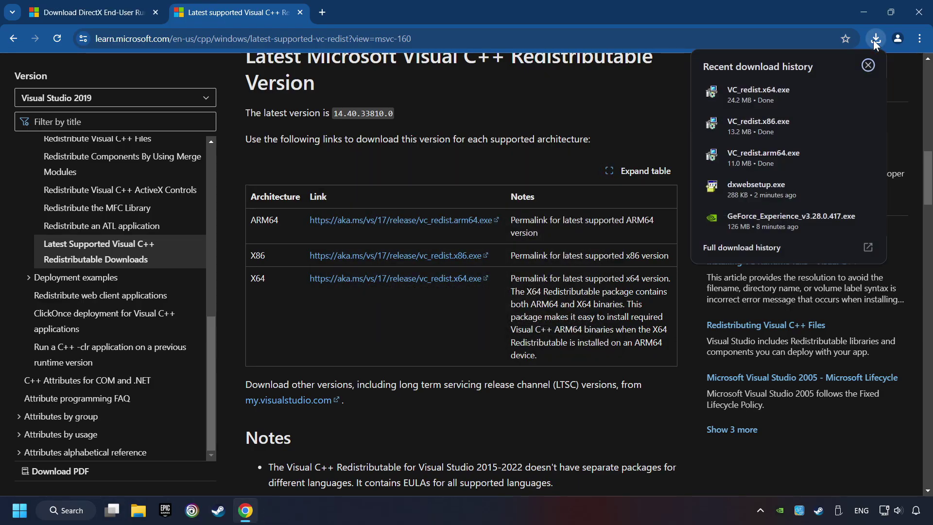
{"action": "left_click", "coordinate": [797, 89]}
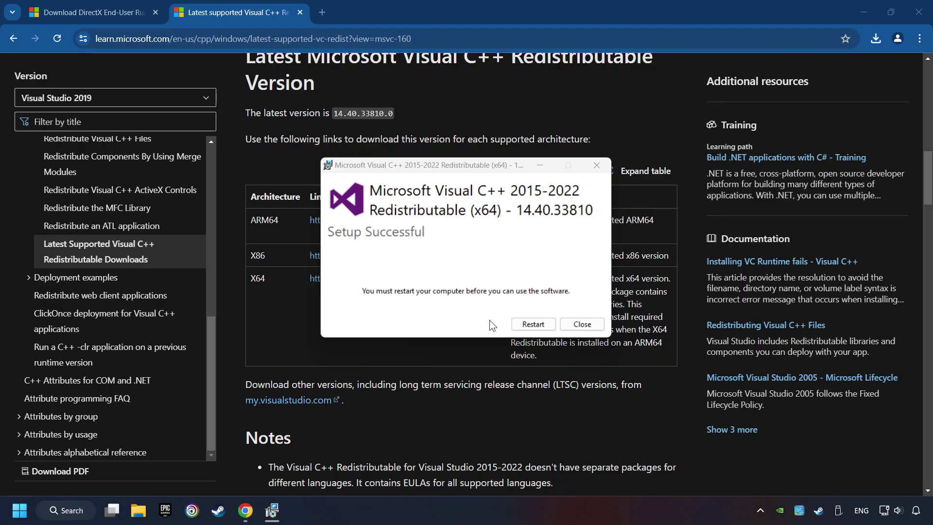
Step: Restart, then search 'updates', run Check for updates, and close Settings once up to date
{"action": "left_click", "coordinate": [533, 324]}
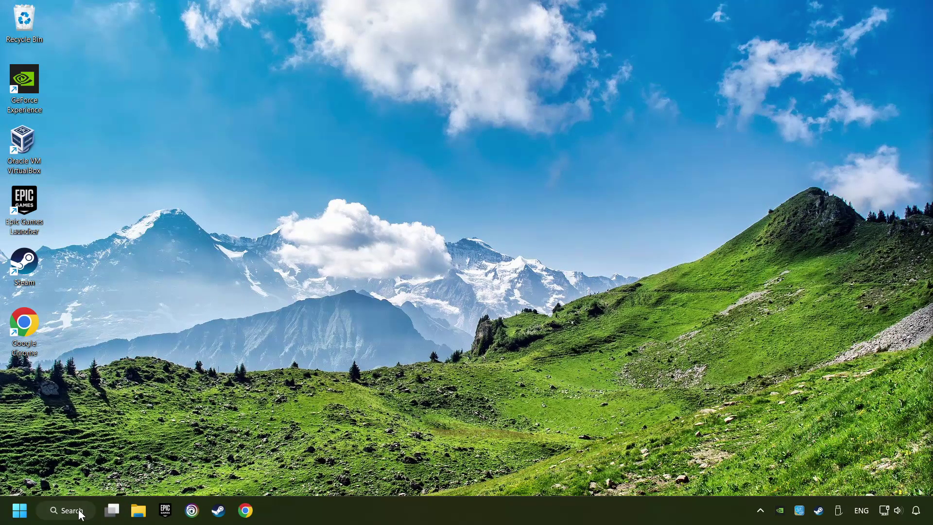
{"action": "left_click", "coordinate": [73, 510]}
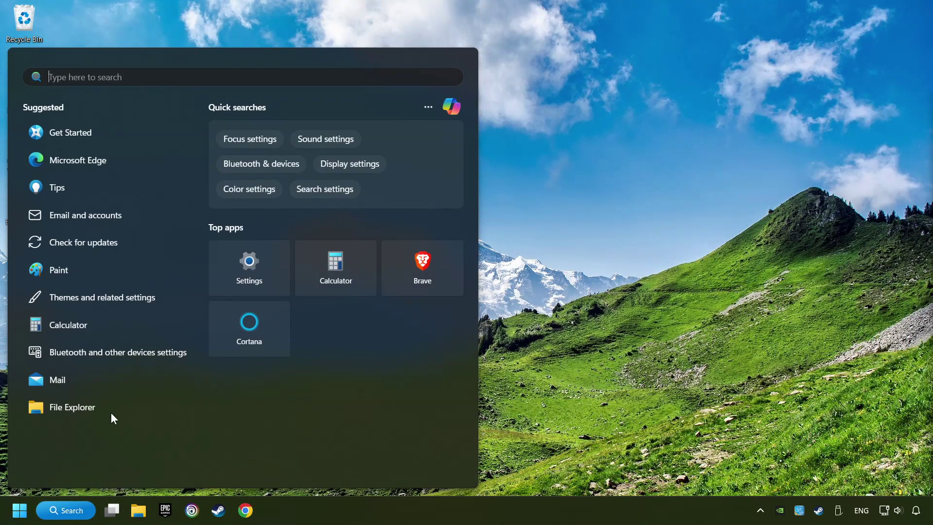
{"action": "type", "text": "update"}
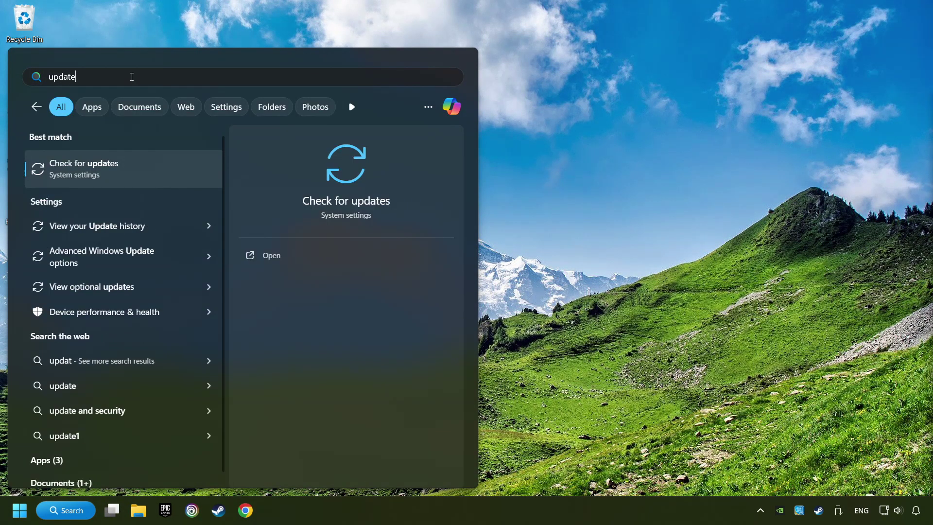
{"action": "type", "text": "s"}
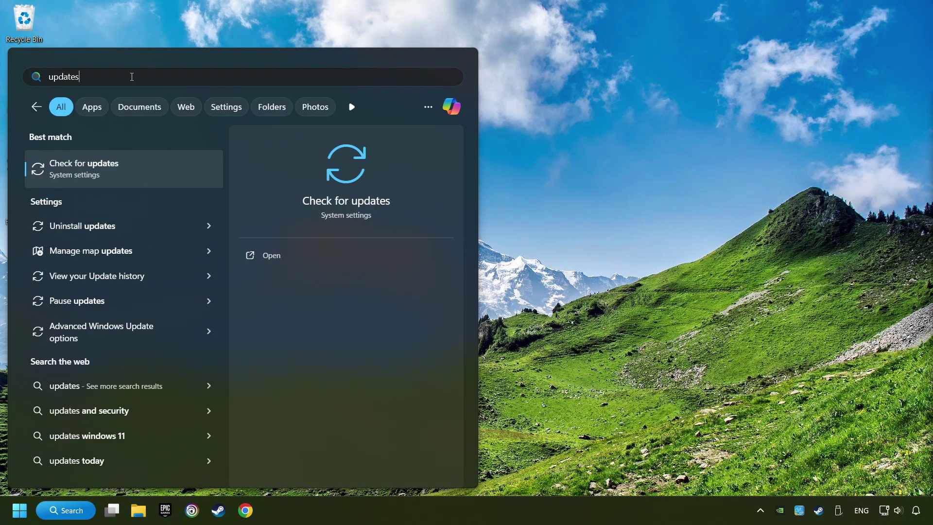
{"action": "left_click", "coordinate": [175, 170]}
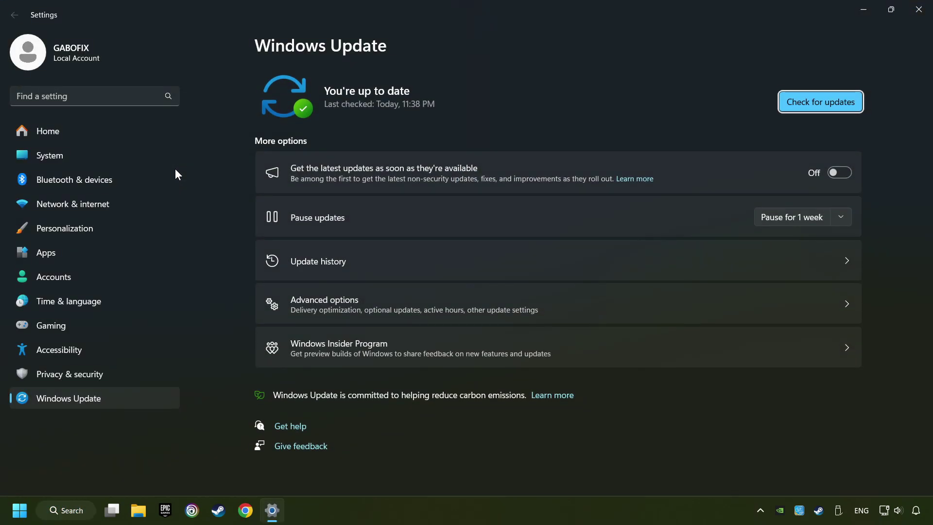
{"action": "left_click", "coordinate": [829, 105]}
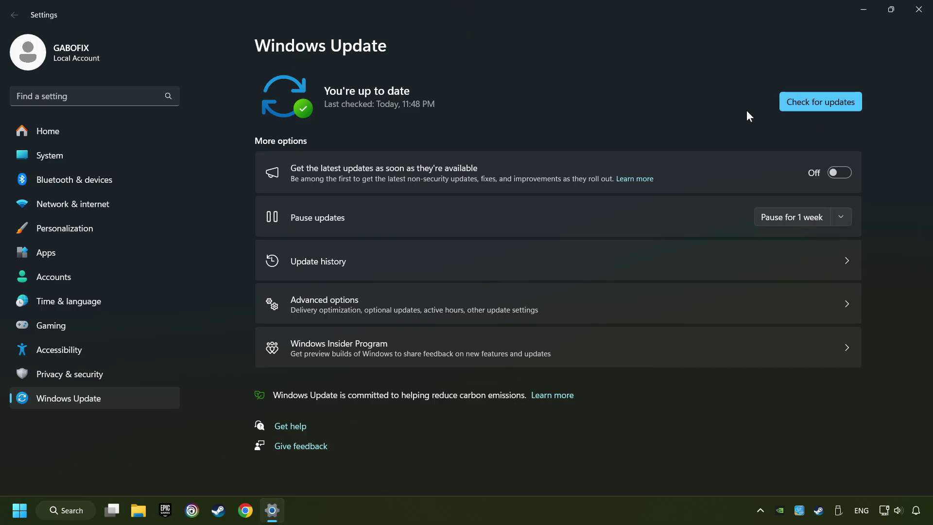
{"action": "left_click", "coordinate": [918, 18]}
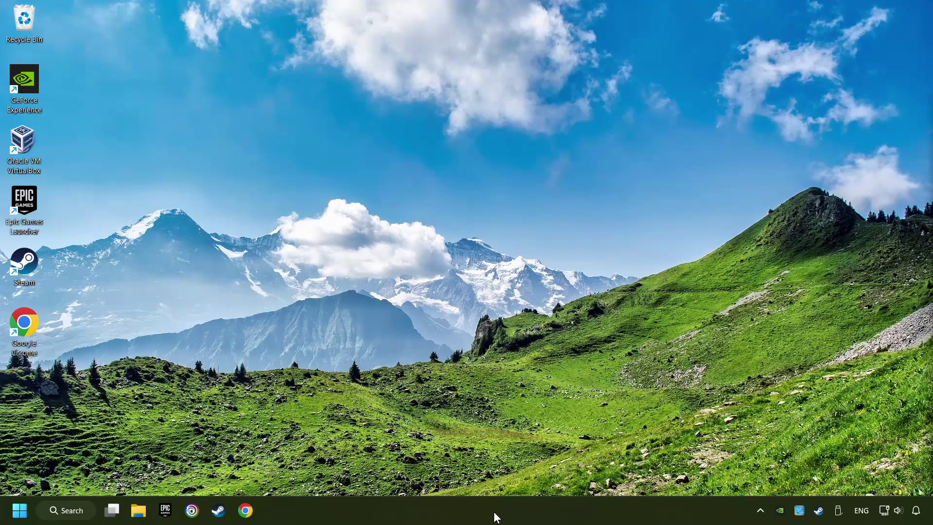
Step: Open Task Manager from the taskbar menu and show its Startup apps list
{"action": "right_click", "coordinate": [462, 515]}
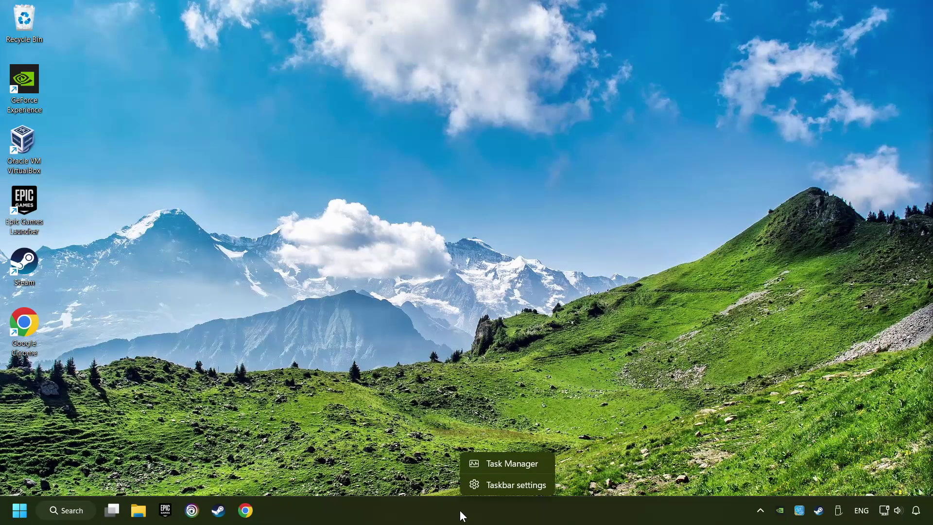
{"action": "left_click", "coordinate": [534, 465]}
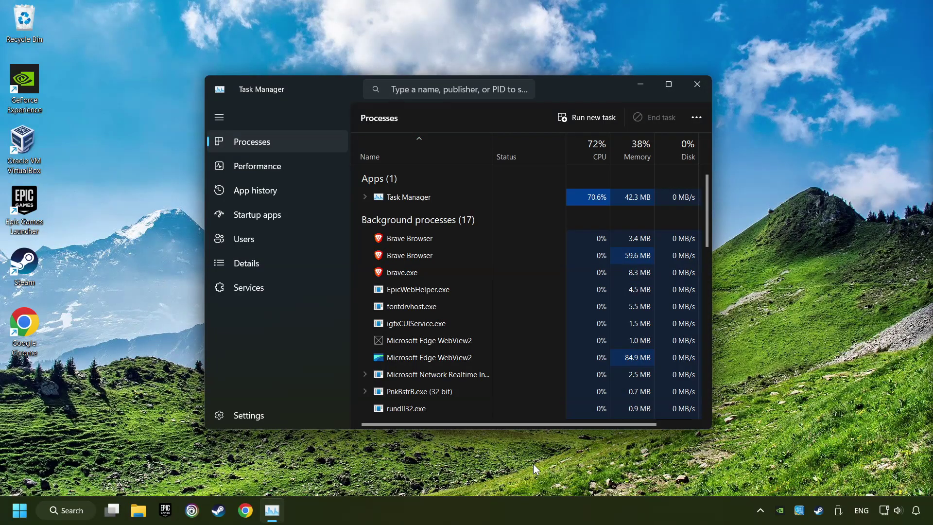
{"action": "left_click", "coordinate": [301, 216]}
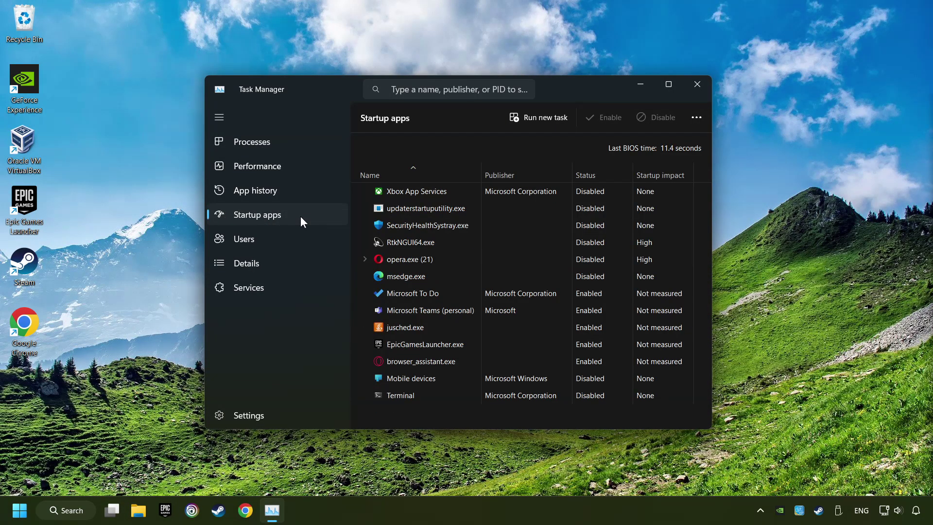
Step: Disable Microsoft Teams, jusched.exe, EpicGamesLauncher.exe and browser_assistant.exe at startup, then close Task Manager
{"action": "left_click", "coordinate": [506, 294]}
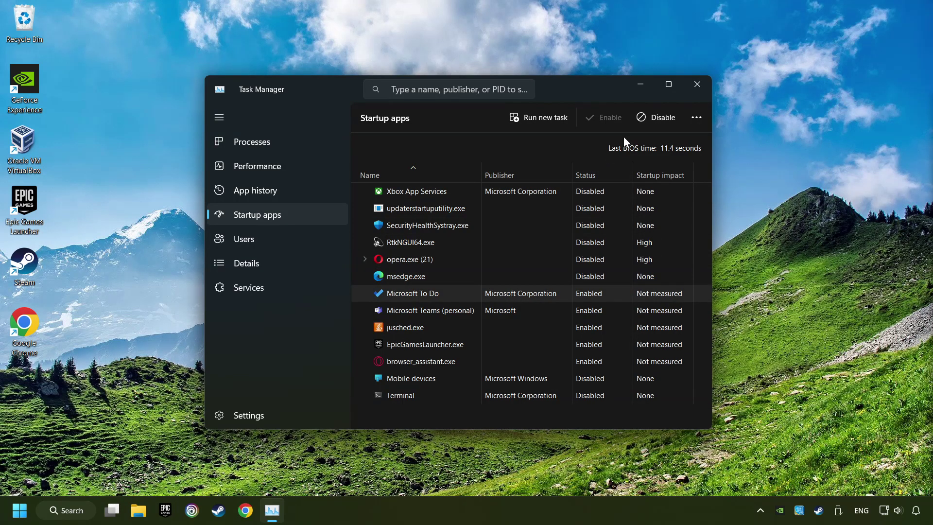
{"action": "left_click", "coordinate": [656, 117]}
{"action": "left_click", "coordinate": [597, 315]}
{"action": "left_click", "coordinate": [654, 119]}
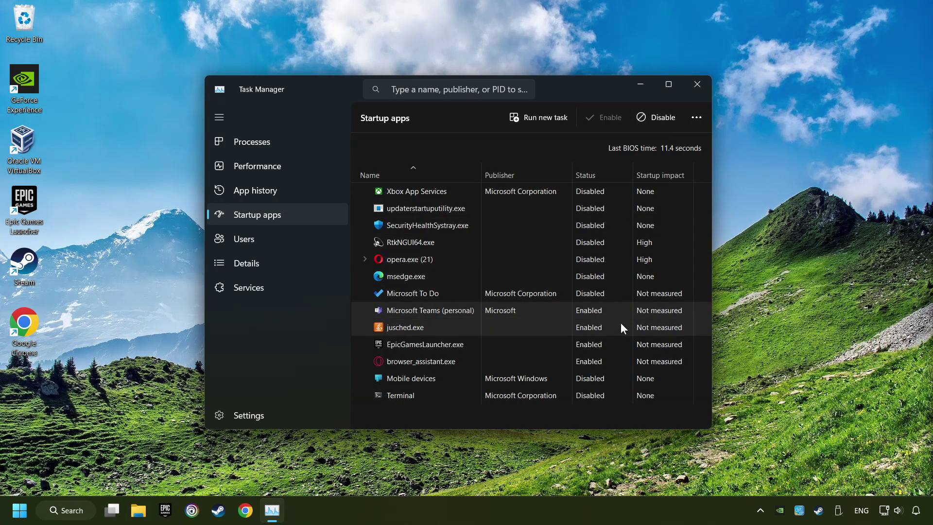
{"action": "left_click", "coordinate": [620, 326]}
{"action": "left_click", "coordinate": [612, 344], "text": "ctrl"}
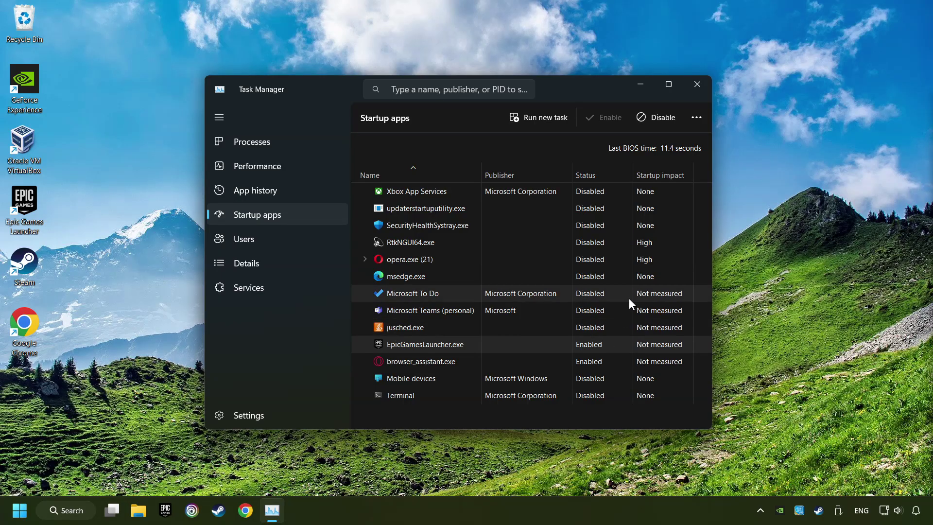
{"action": "left_click", "coordinate": [662, 119]}
{"action": "left_click", "coordinate": [626, 360]}
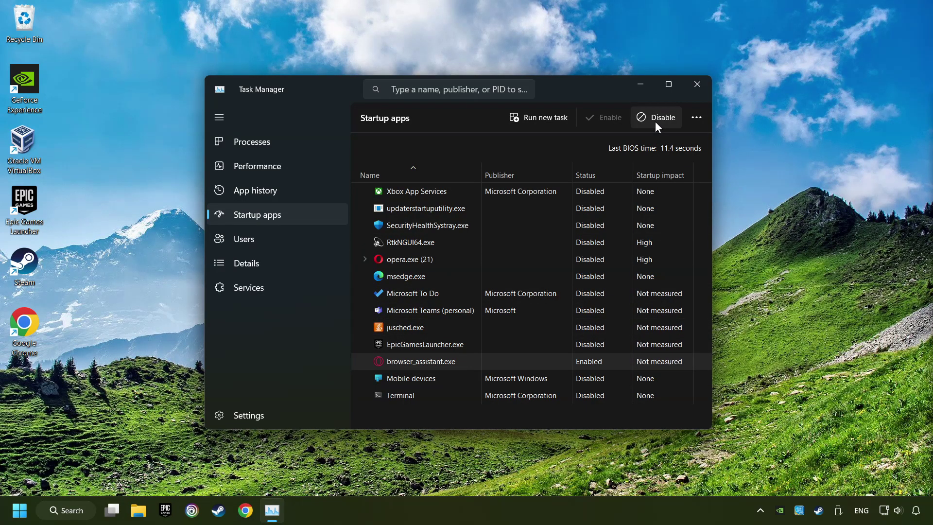
{"action": "left_click", "coordinate": [656, 121]}
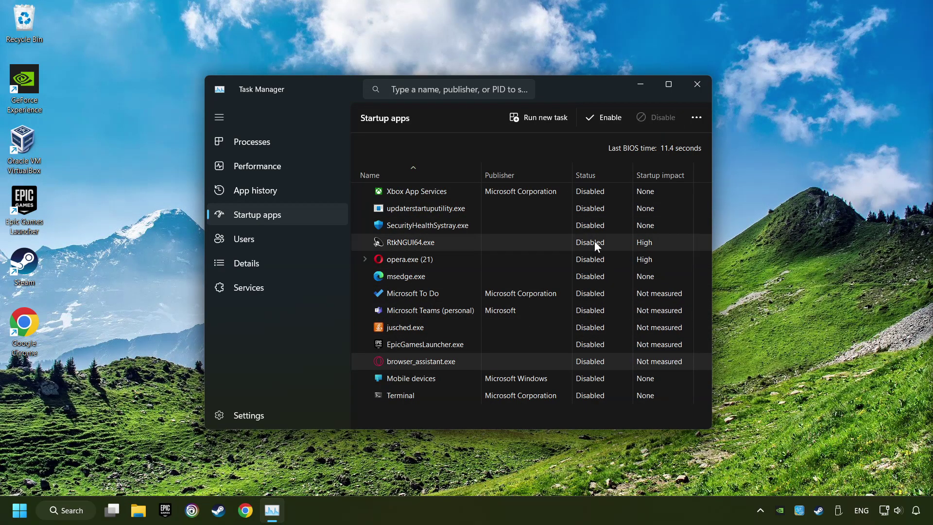
{"action": "left_click", "coordinate": [696, 85]}
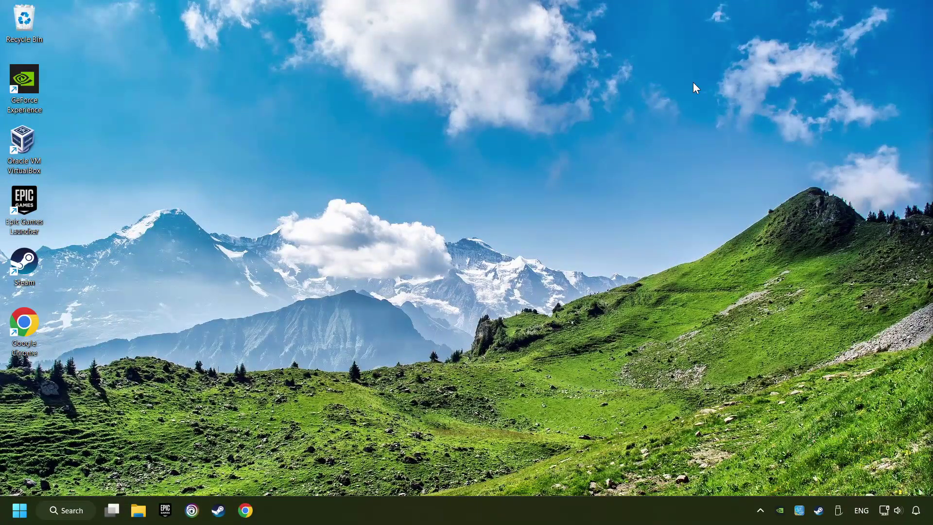
Step: Search for 'windows security' and open the Windows Security app
{"action": "left_click", "coordinate": [70, 510]}
{"action": "type", "text": "whatsapp web"}
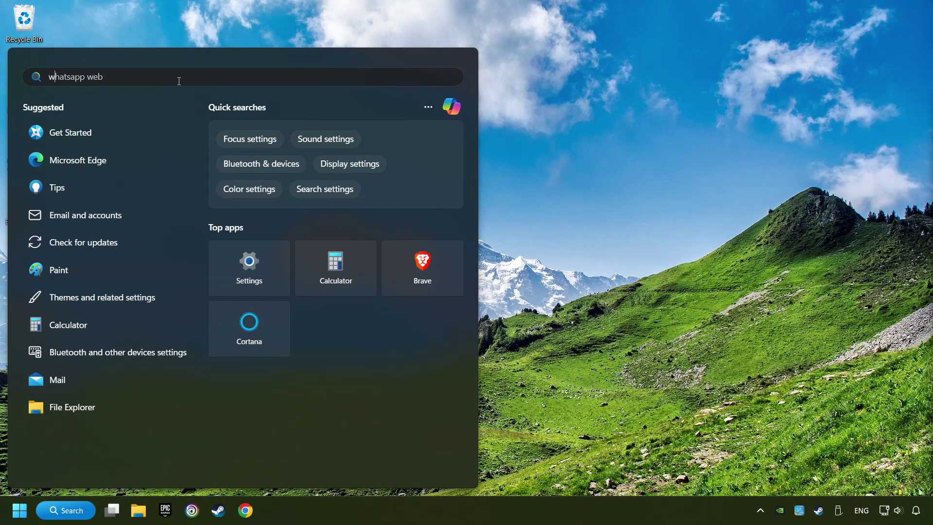
{"action": "type", "text": "indows se"}
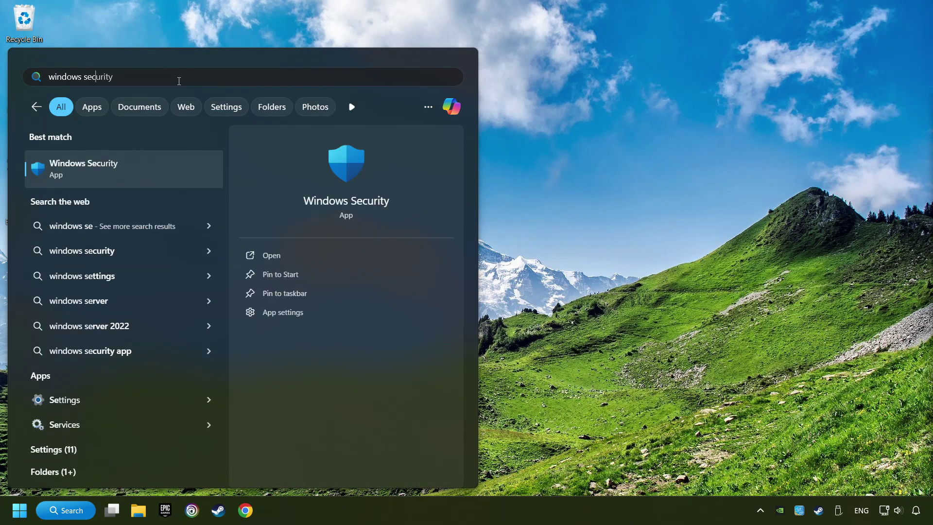
{"action": "type", "text": "curity"}
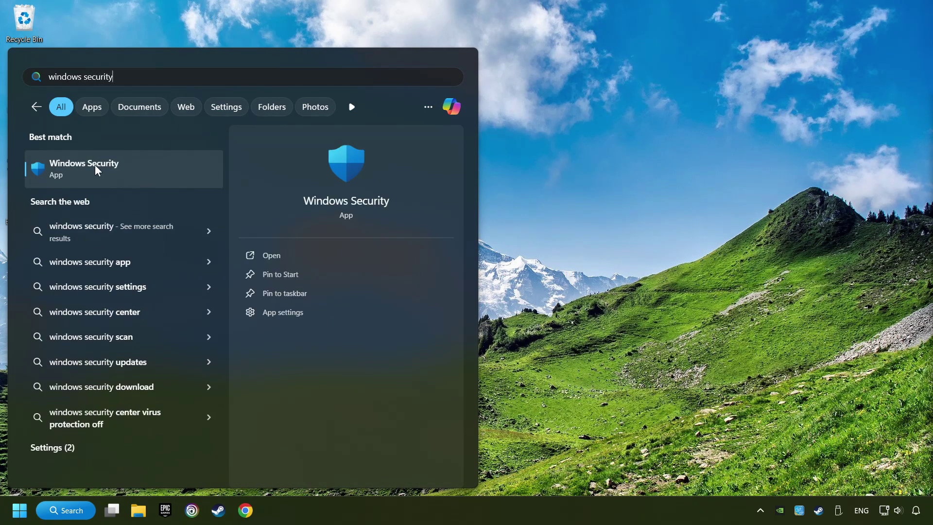
{"action": "left_click", "coordinate": [189, 169]}
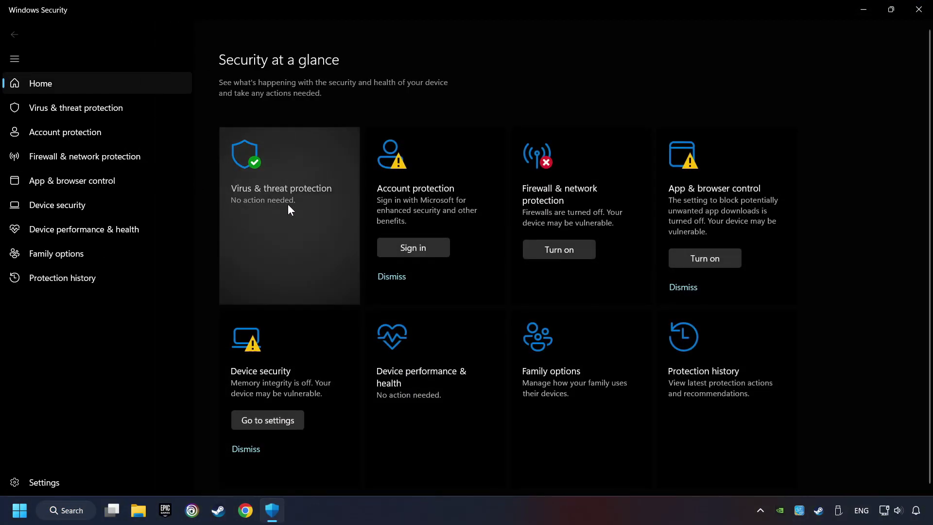
Step: Go to Virus & threat protection settings' Add or remove exclusions page, then close Windows Security
{"action": "left_click", "coordinate": [303, 211]}
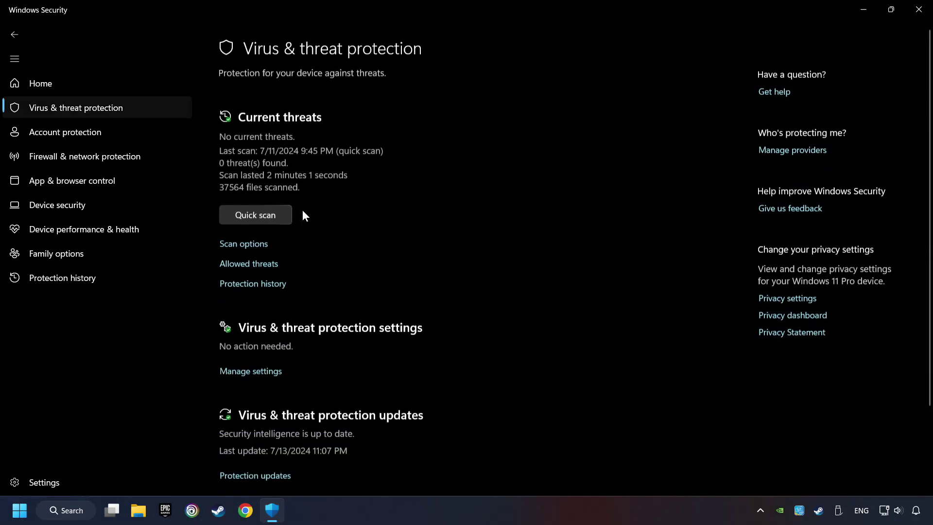
{"action": "scroll", "coordinate": [317, 240], "scroll_direction": "down", "scroll_amount": 2}
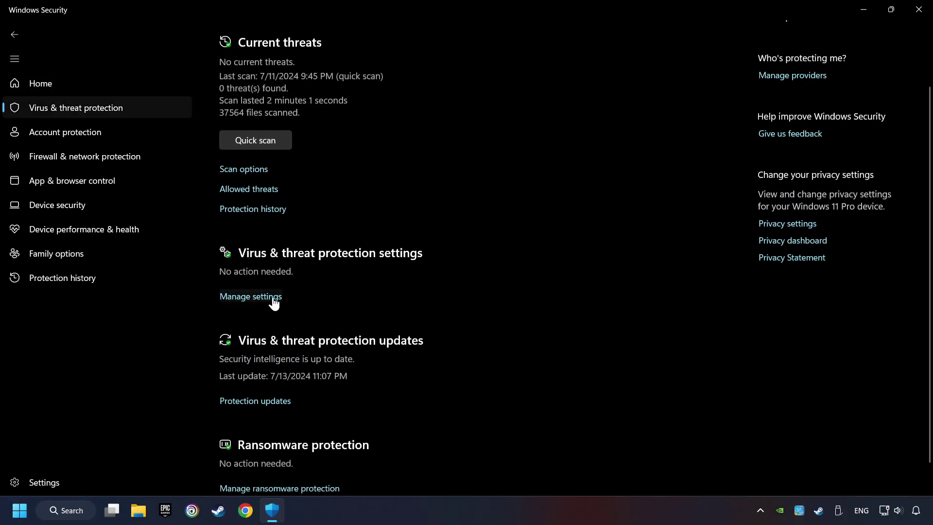
{"action": "left_click", "coordinate": [272, 297]}
{"action": "scroll", "coordinate": [341, 292], "scroll_direction": "down", "scroll_amount": 10}
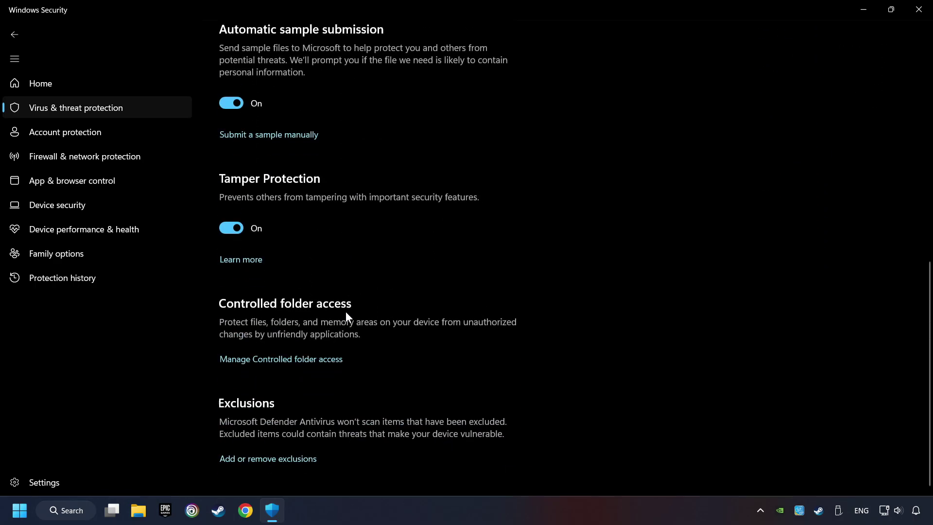
{"action": "left_click", "coordinate": [283, 460]}
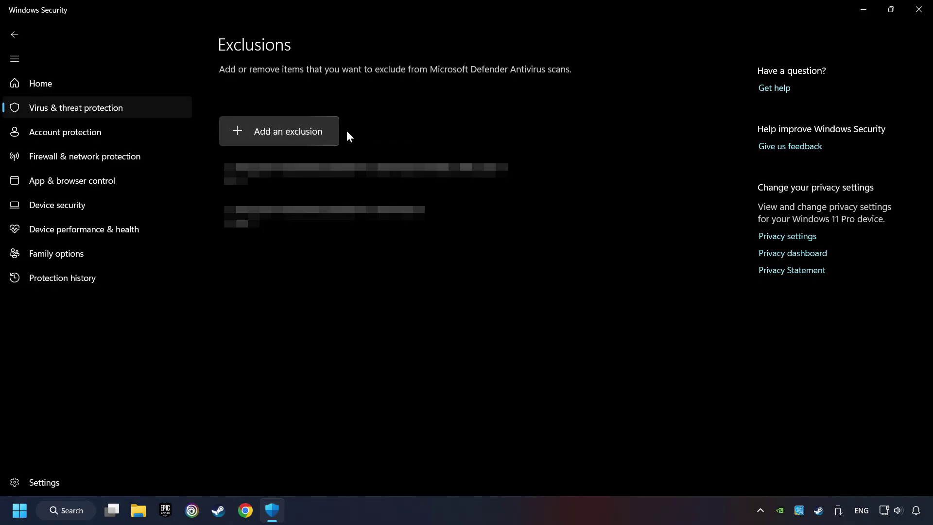
{"action": "left_click", "coordinate": [917, 12]}
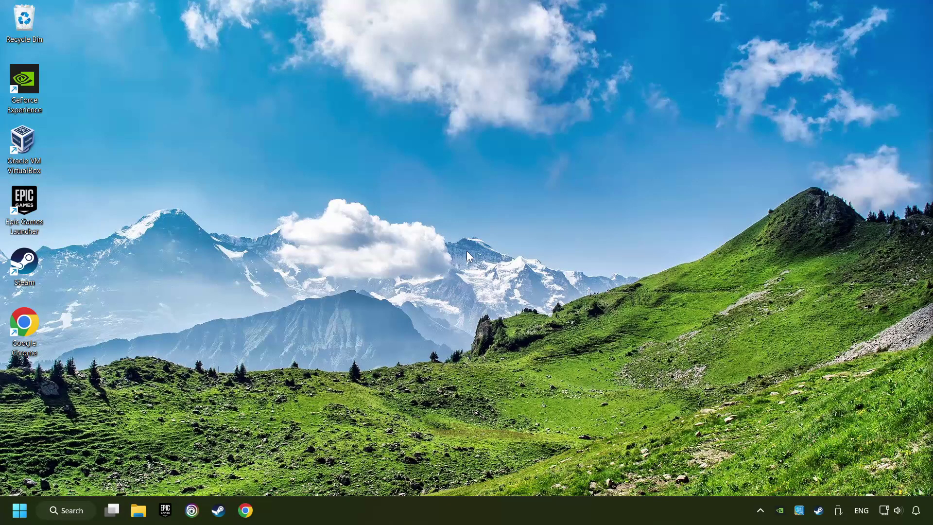
Step: Search 'firewall', open Allow an app through Windows Firewall, and unlock it with Change settings
{"action": "left_click", "coordinate": [83, 513]}
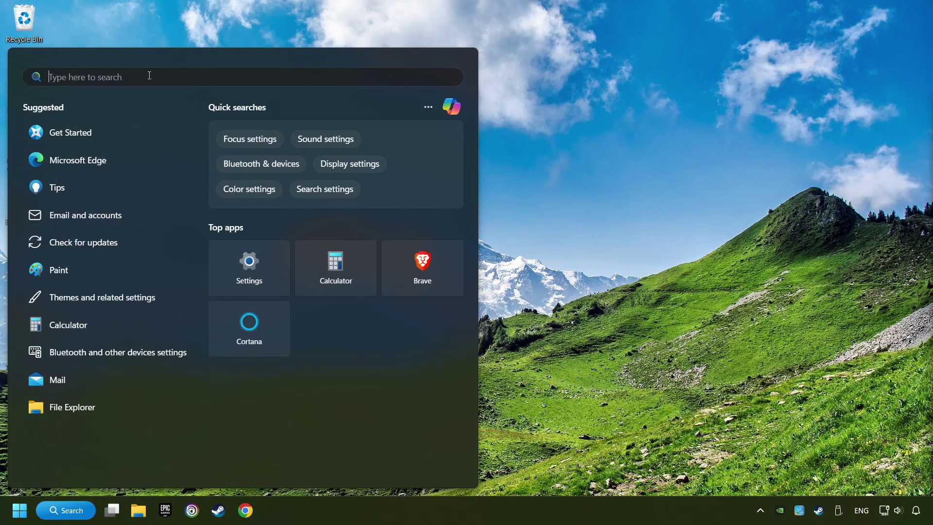
{"action": "type", "text": "firewall"}
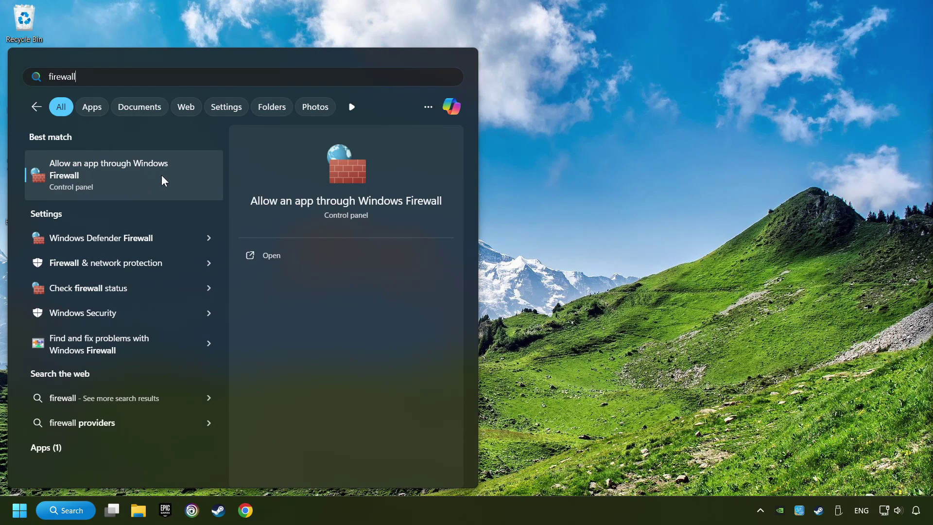
{"action": "left_click", "coordinate": [194, 171]}
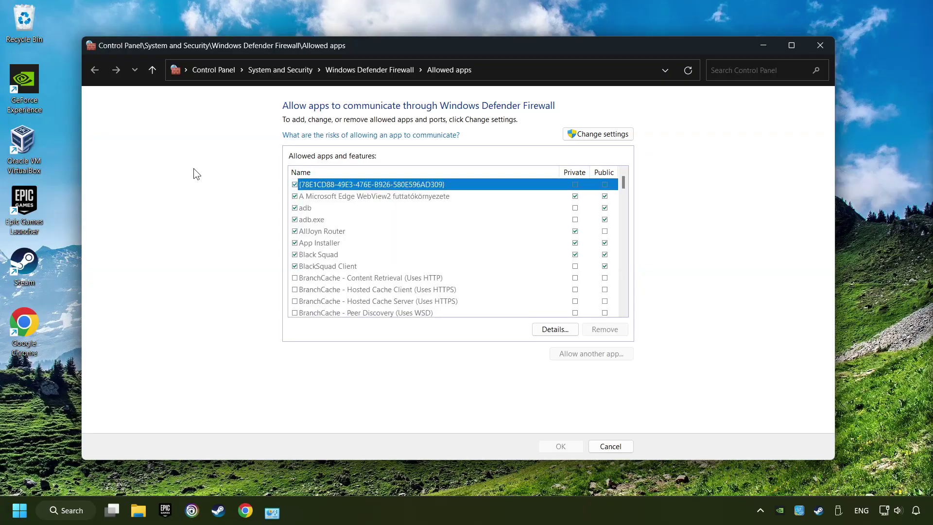
{"action": "left_click", "coordinate": [614, 137]}
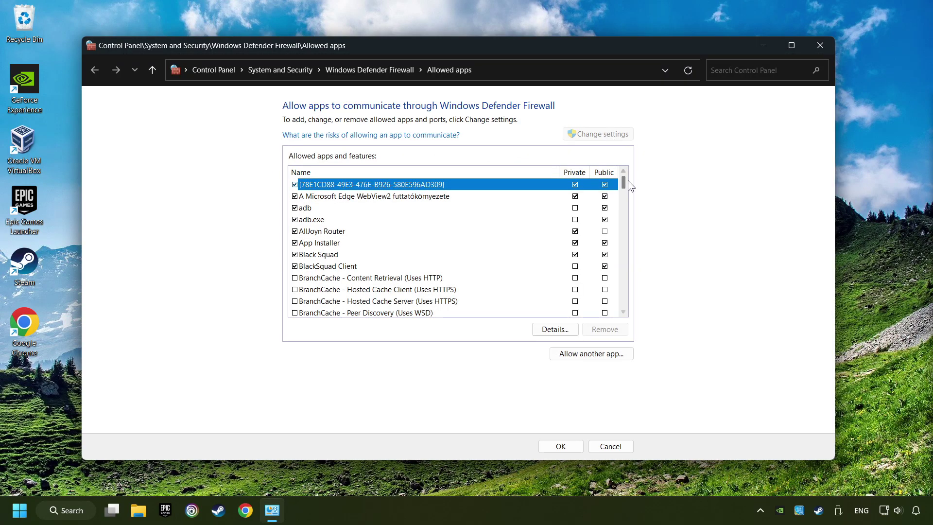
Step: Tick GAME.exe for Private and Public networks and save with OK
{"action": "mouse_move", "coordinate": [625, 185]}
{"action": "left_mouse_down"}
{"action": "mouse_move", "coordinate": [618, 231]}
{"action": "mouse_move", "coordinate": [617, 202]}
{"action": "left_mouse_up"}
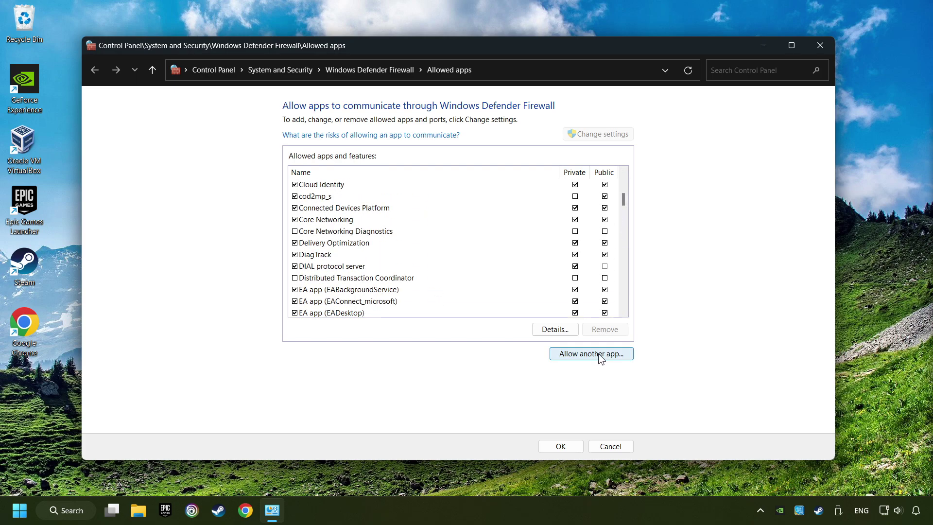
{"action": "left_click_drag", "start_coordinate": [623, 199], "coordinate": [623, 219]}
{"action": "left_click", "coordinate": [603, 185]}
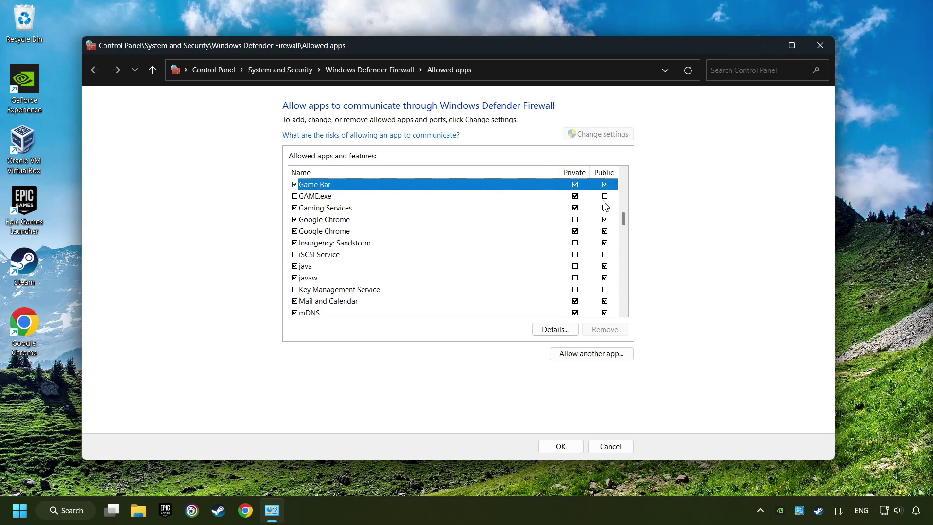
{"action": "left_click", "coordinate": [603, 197]}
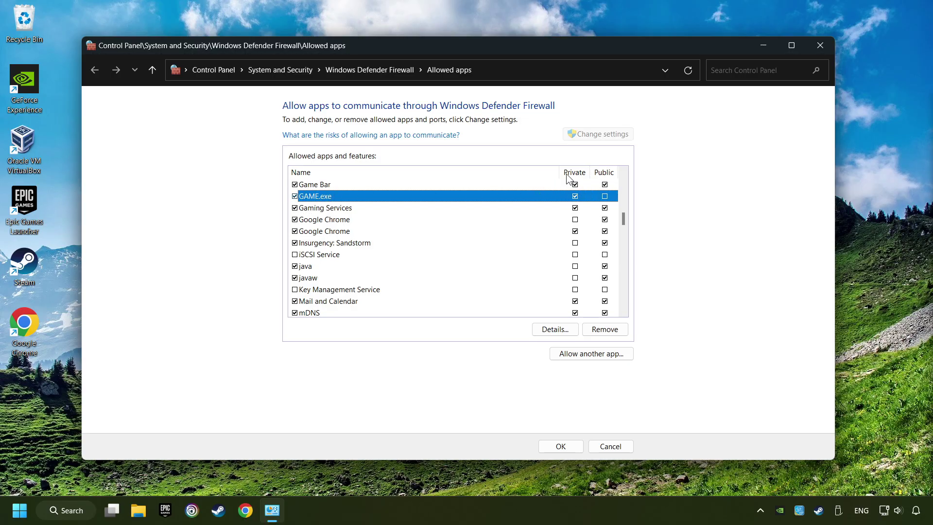
{"action": "left_click", "coordinate": [604, 196]}
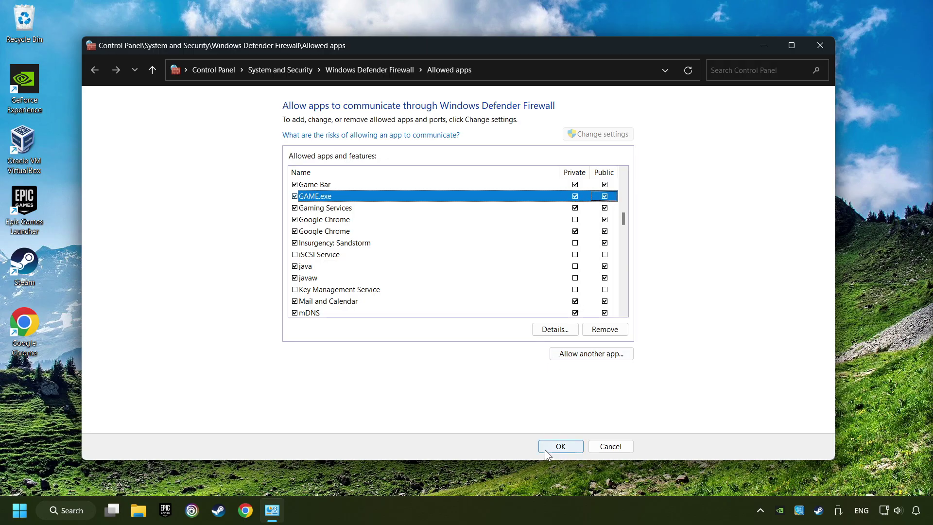
{"action": "left_click", "coordinate": [562, 447]}
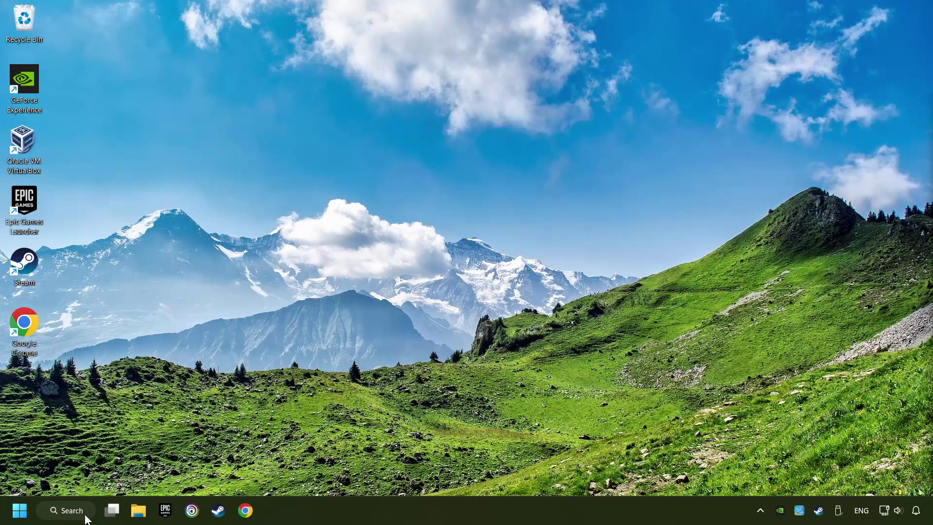
Step: Open Command Prompt as administrator via 'cmd' search and run sfc /scannow
{"action": "left_click", "coordinate": [66, 510]}
{"action": "type", "text": "cmd"}
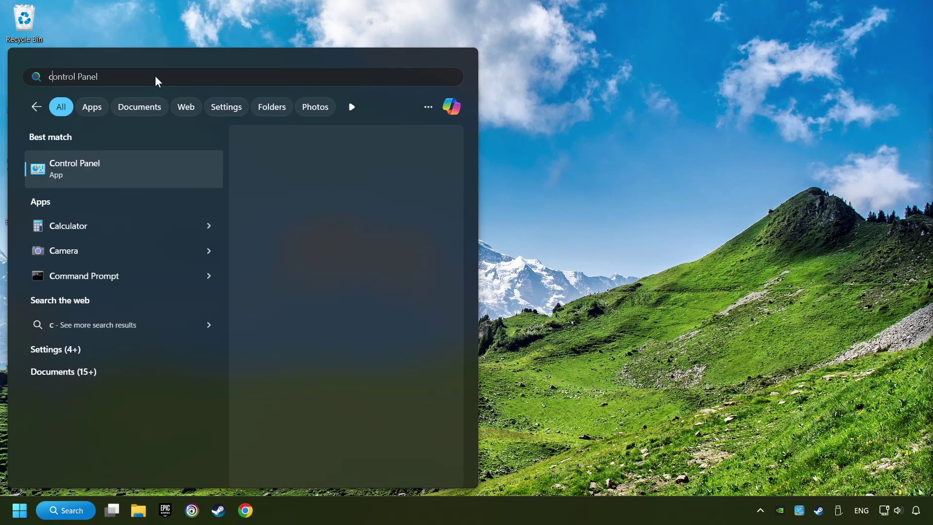
{"action": "right_click", "coordinate": [183, 170]}
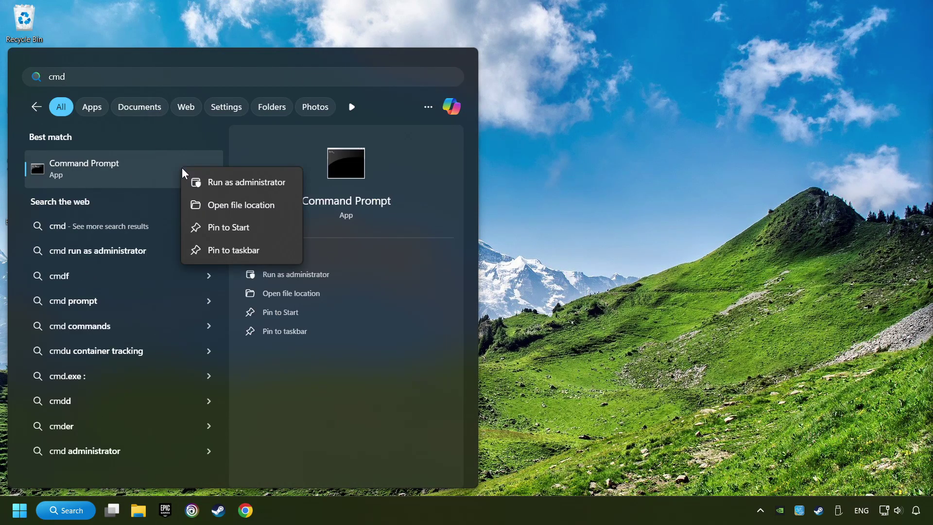
{"action": "left_click", "coordinate": [234, 182]}
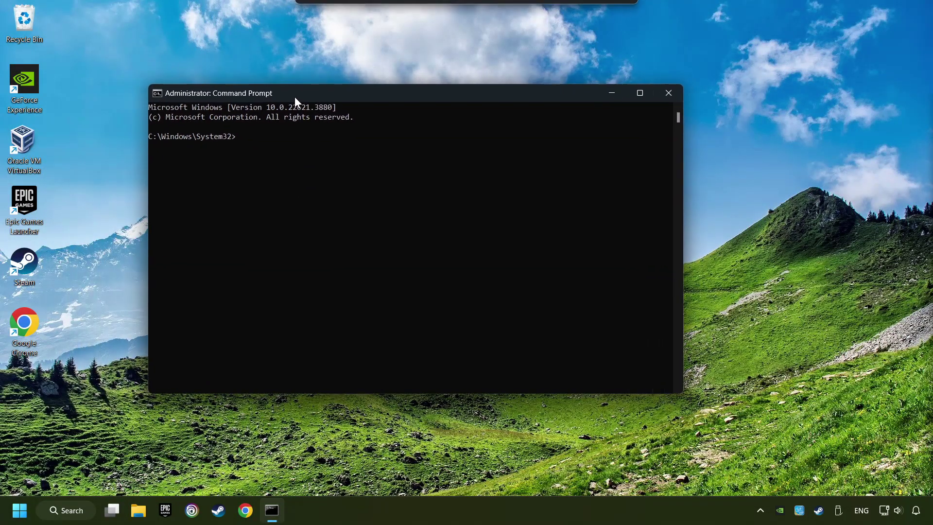
{"action": "left_click_drag", "start_coordinate": [296, 100], "coordinate": [337, 103]}
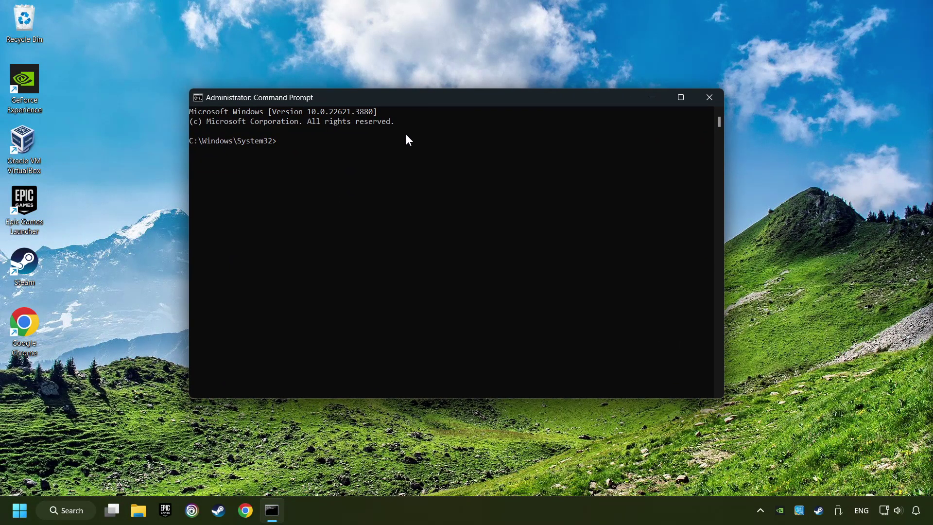
{"action": "type", "text": "sfc /scannow"}
{"action": "key", "text": "Return"}
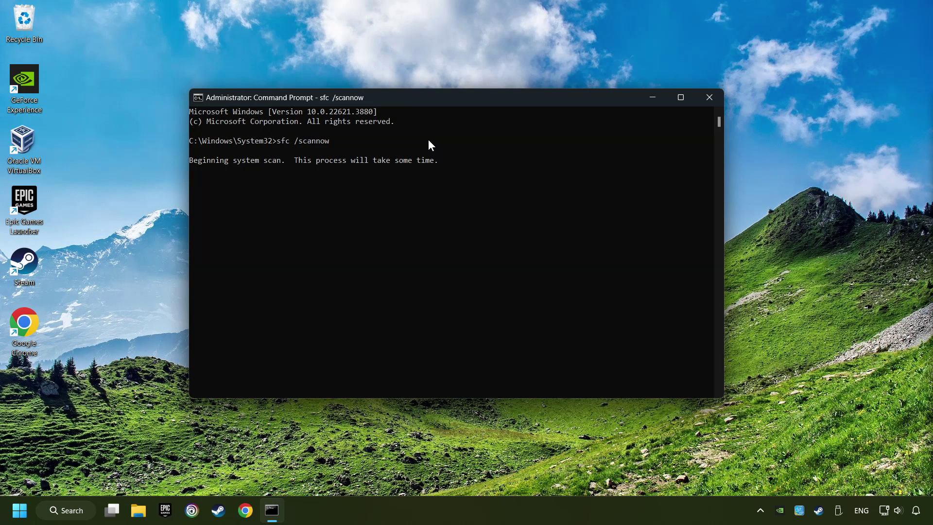